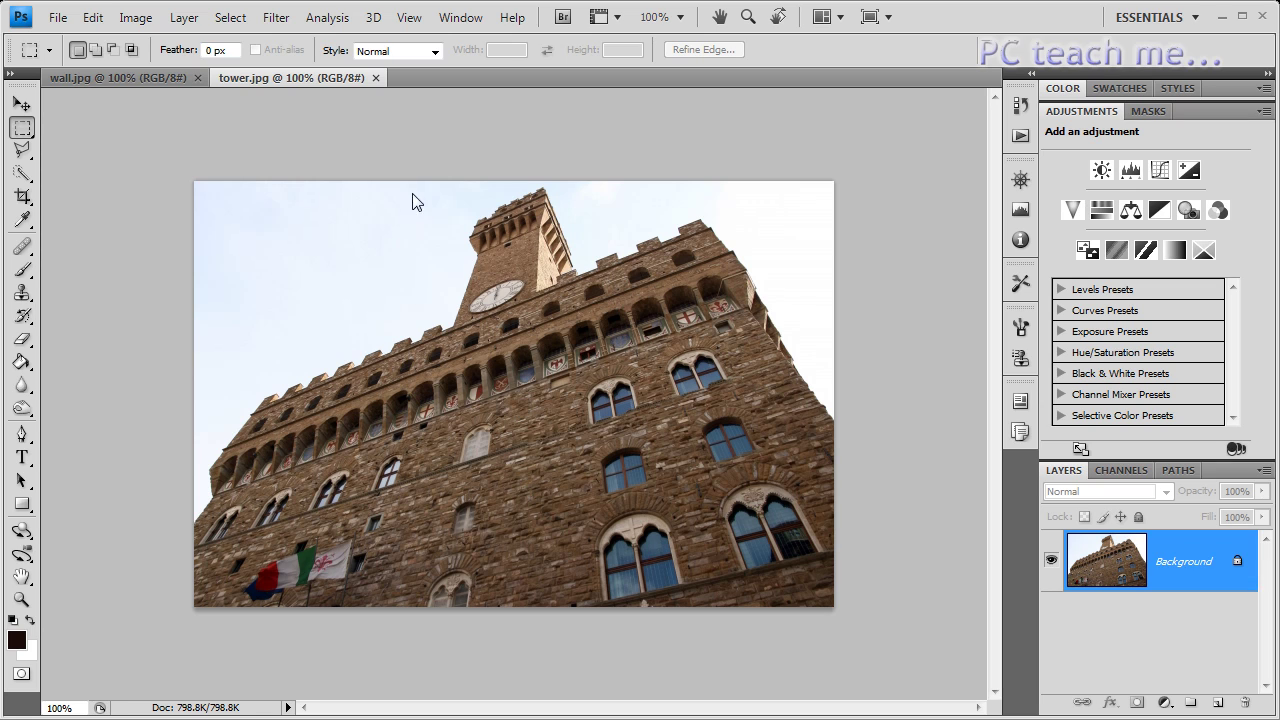
- Draw a Vanishing Point plane on the tower's front facade and stretch its bottom edge below the photo
left_click(276, 20)
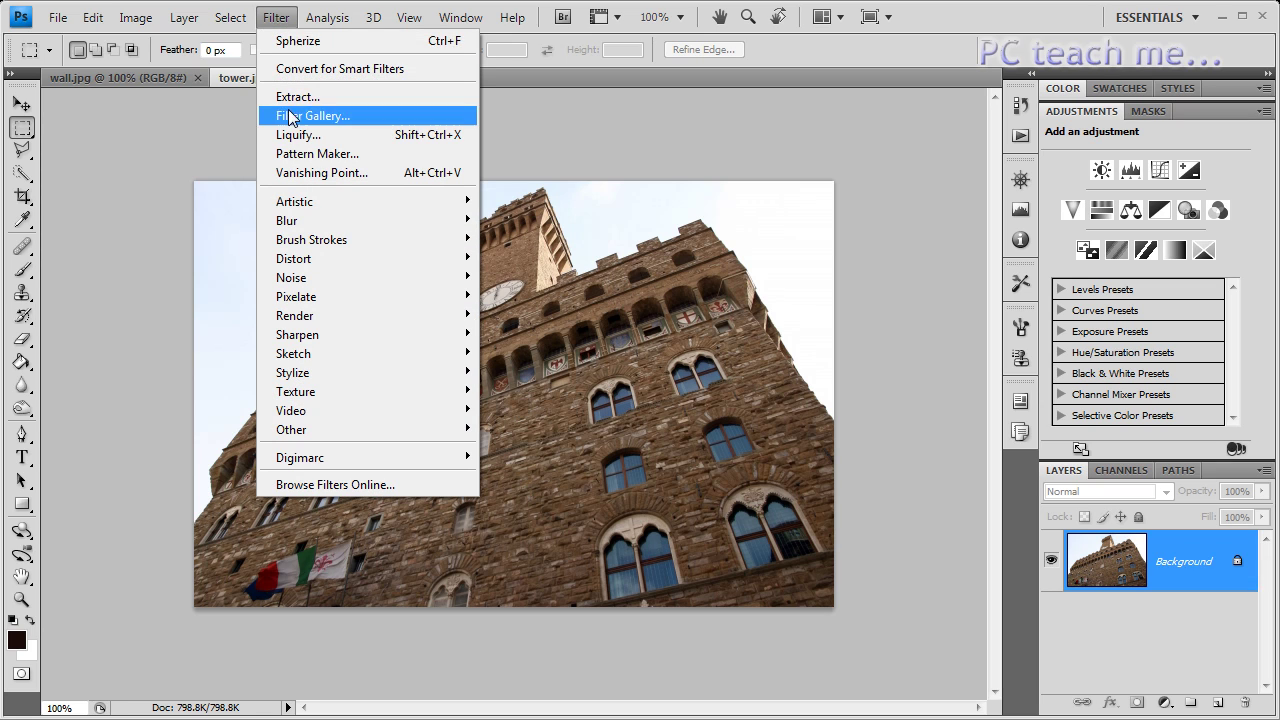
left_click(321, 173)
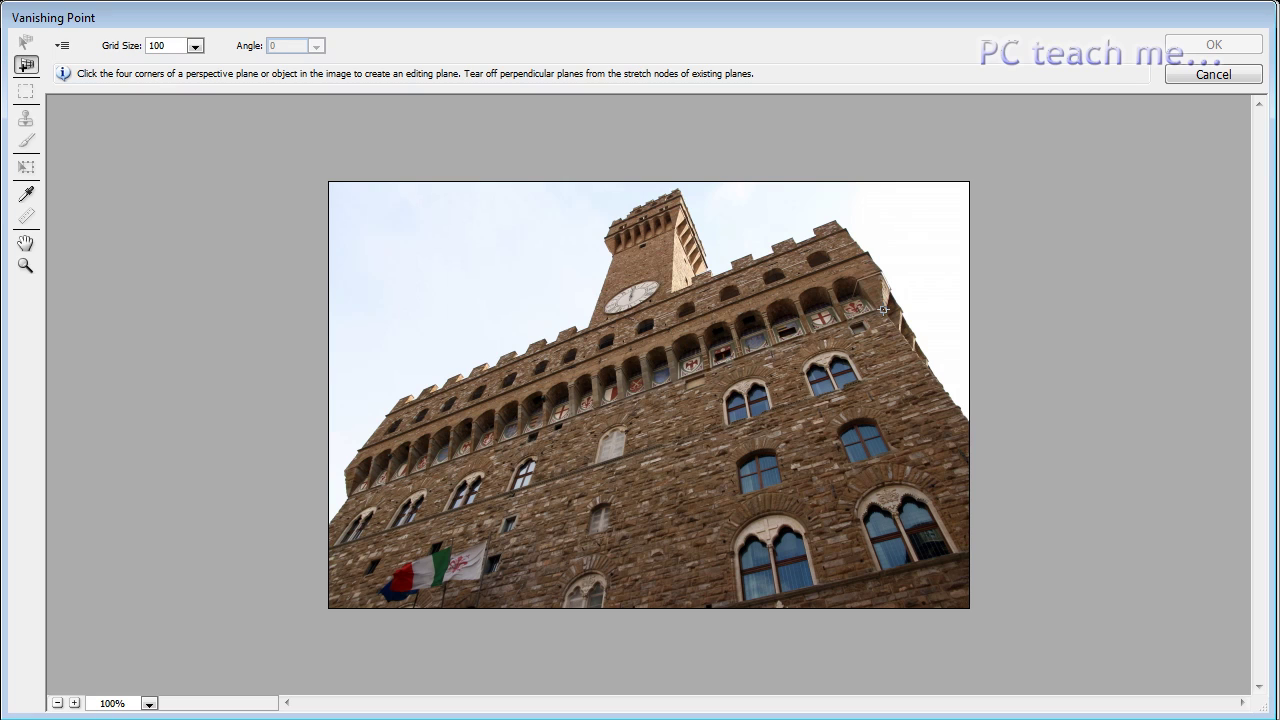
left_click(884, 310)
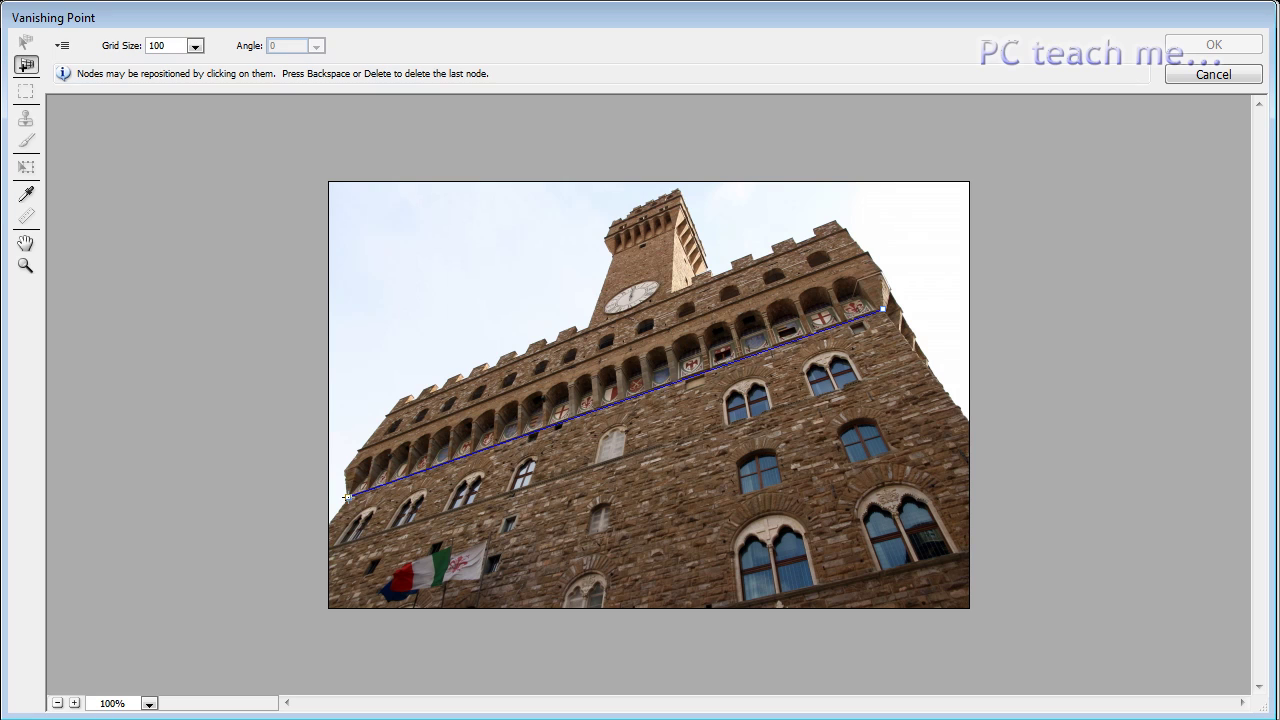
left_click(346, 496)
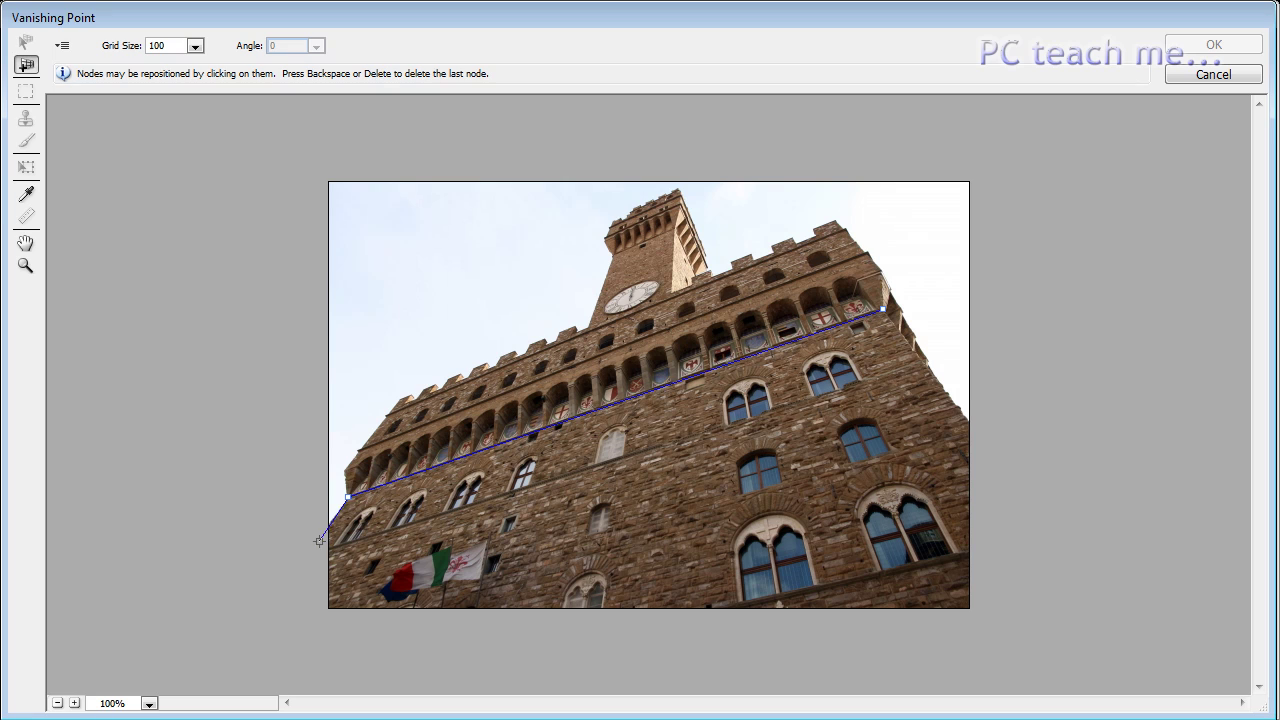
left_click(219, 673)
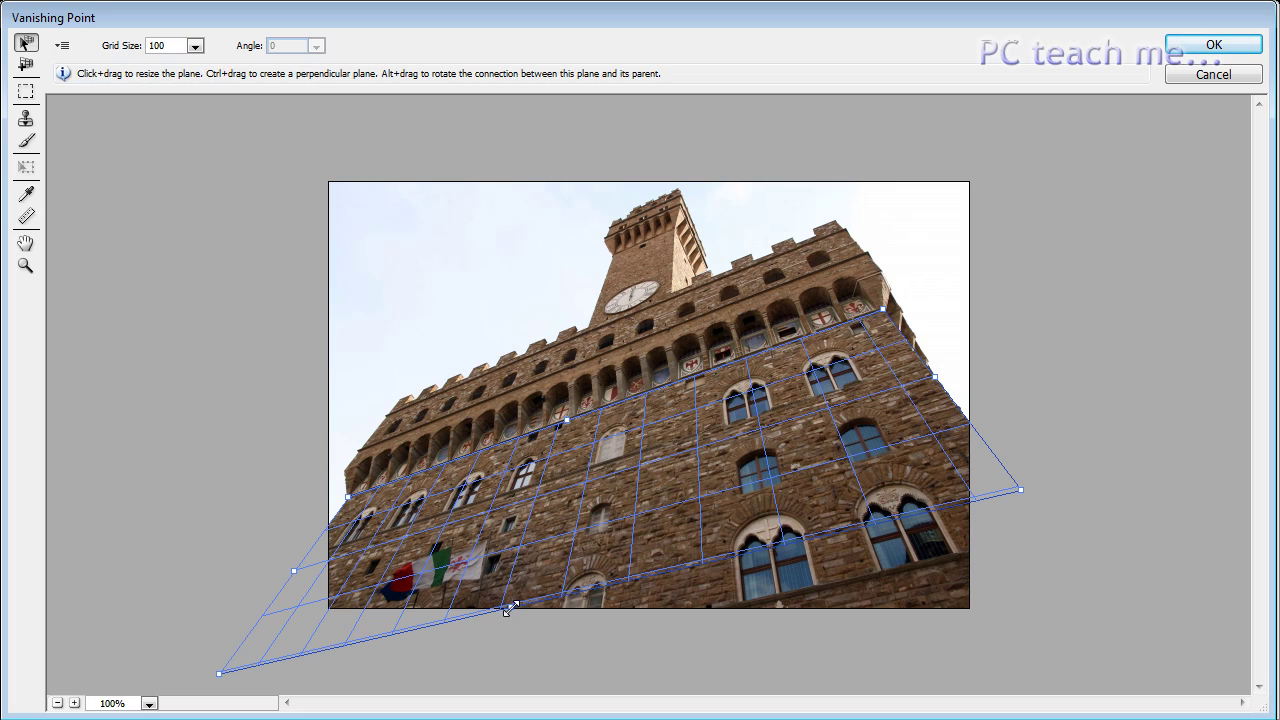
left_click_drag(509, 608, 520, 708)
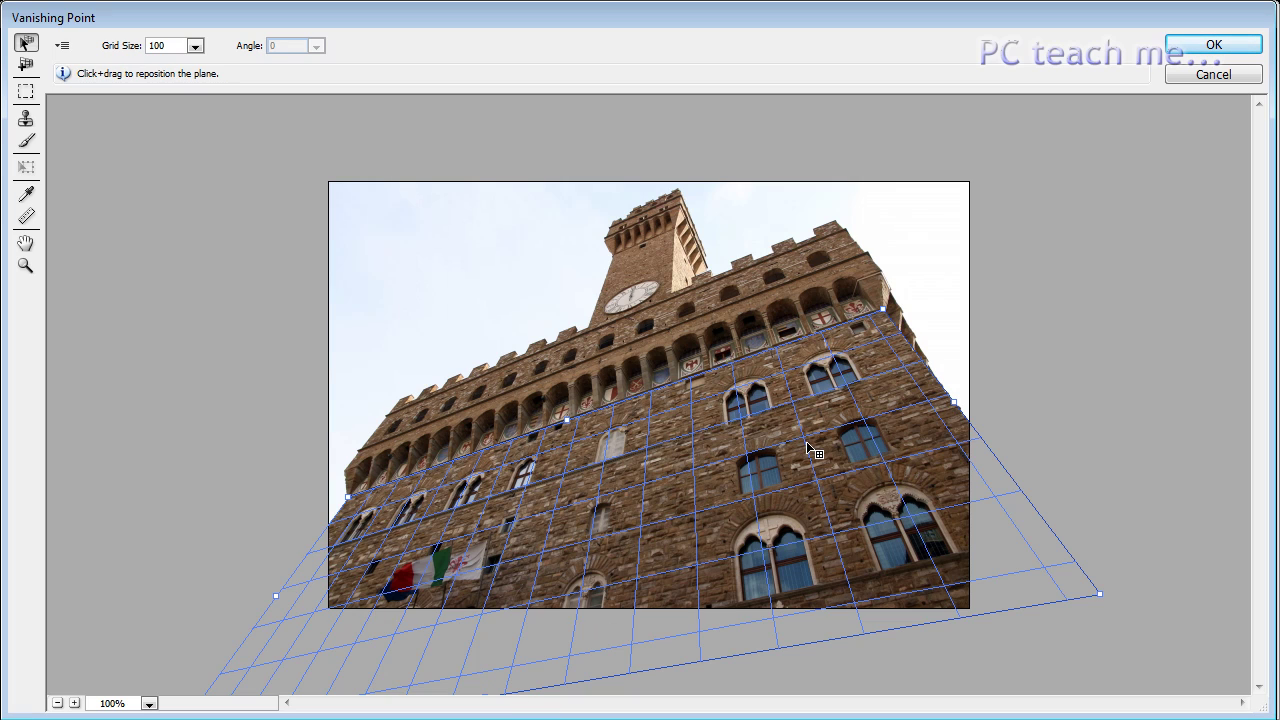
left_click(1215, 49)
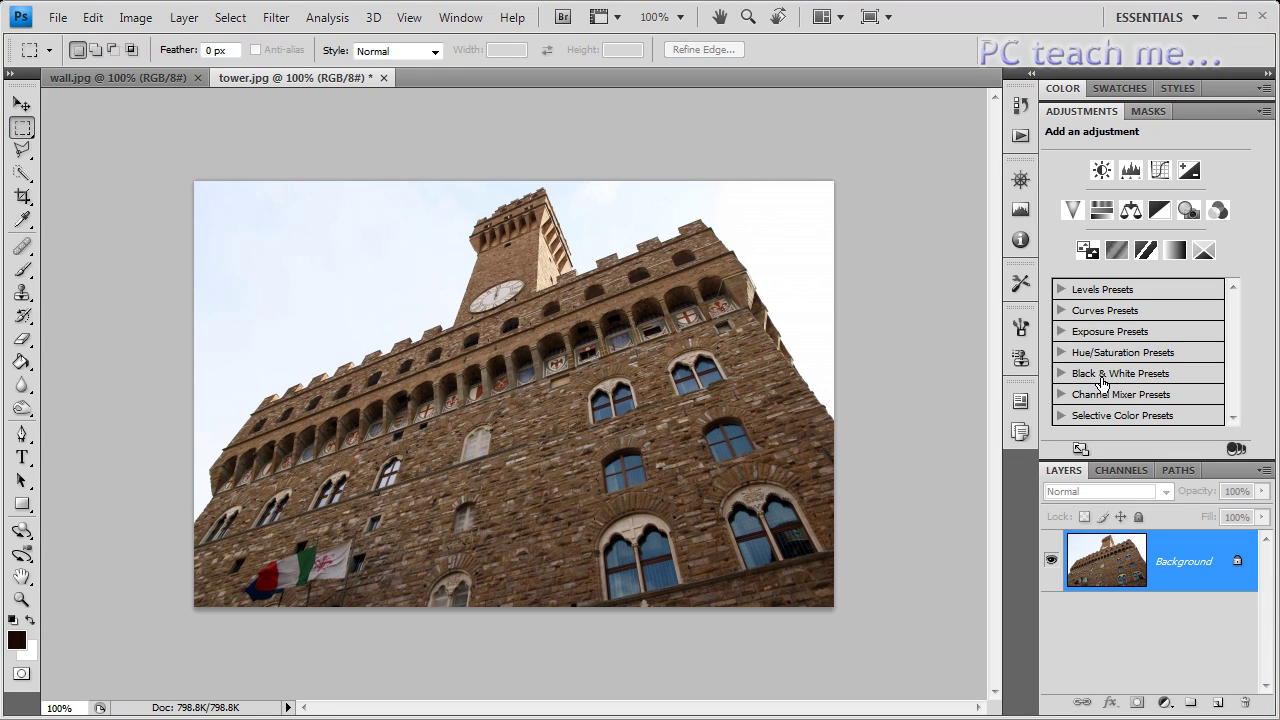
- Add an empty Layer 1 above the tower photo's Background
left_click(1218, 704)
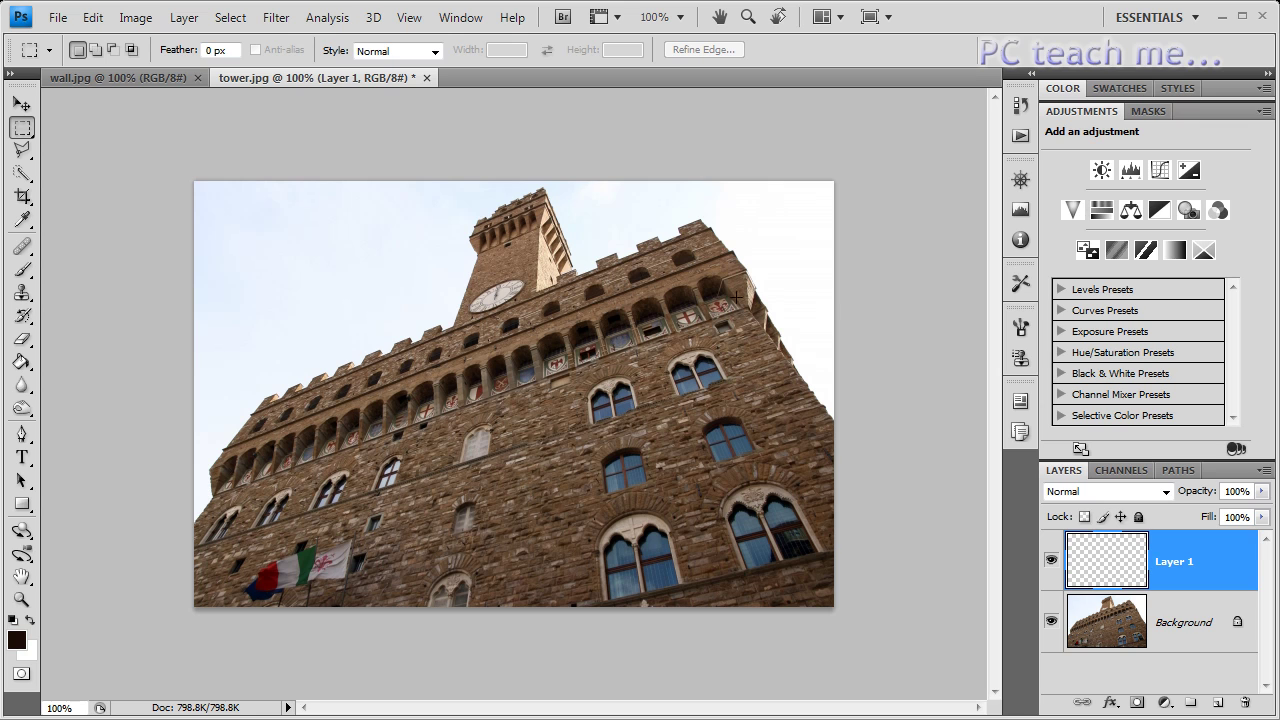
left_click(272, 22)
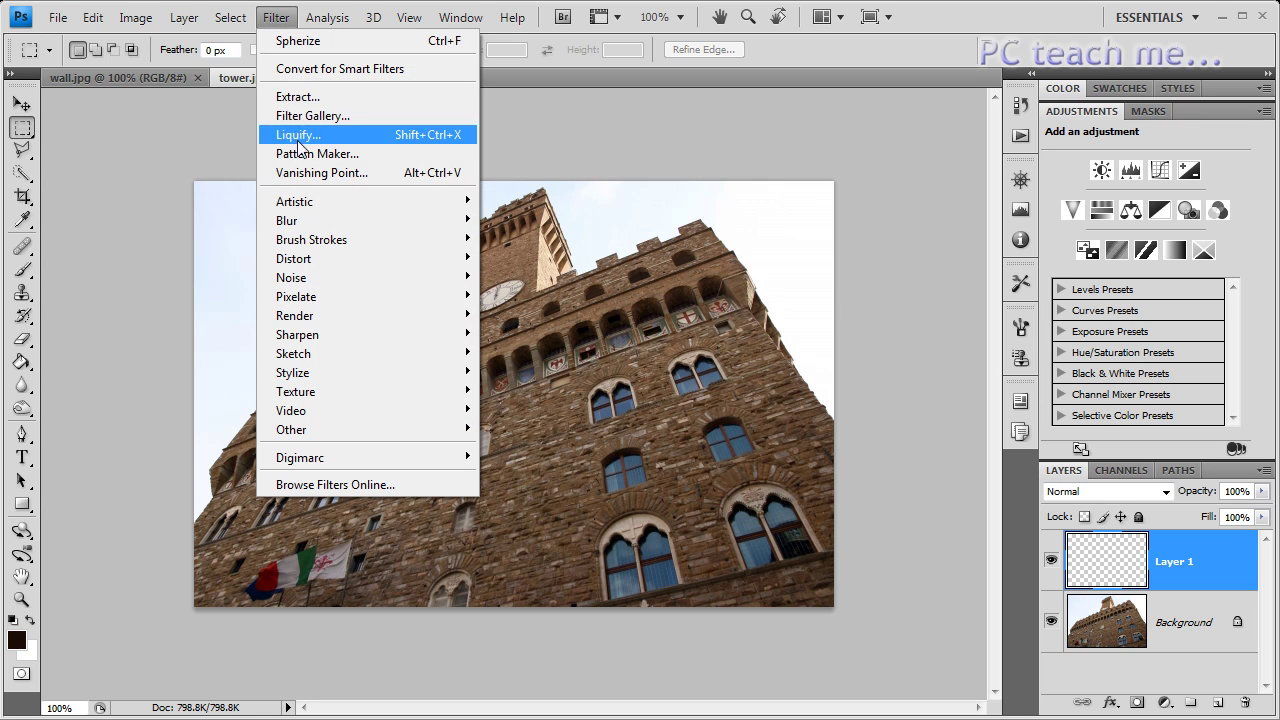
- Reopen Vanishing Point on Layer 1 and try cloning wall stone over the lower window's arch with the Stamp tool
left_click(327, 176)
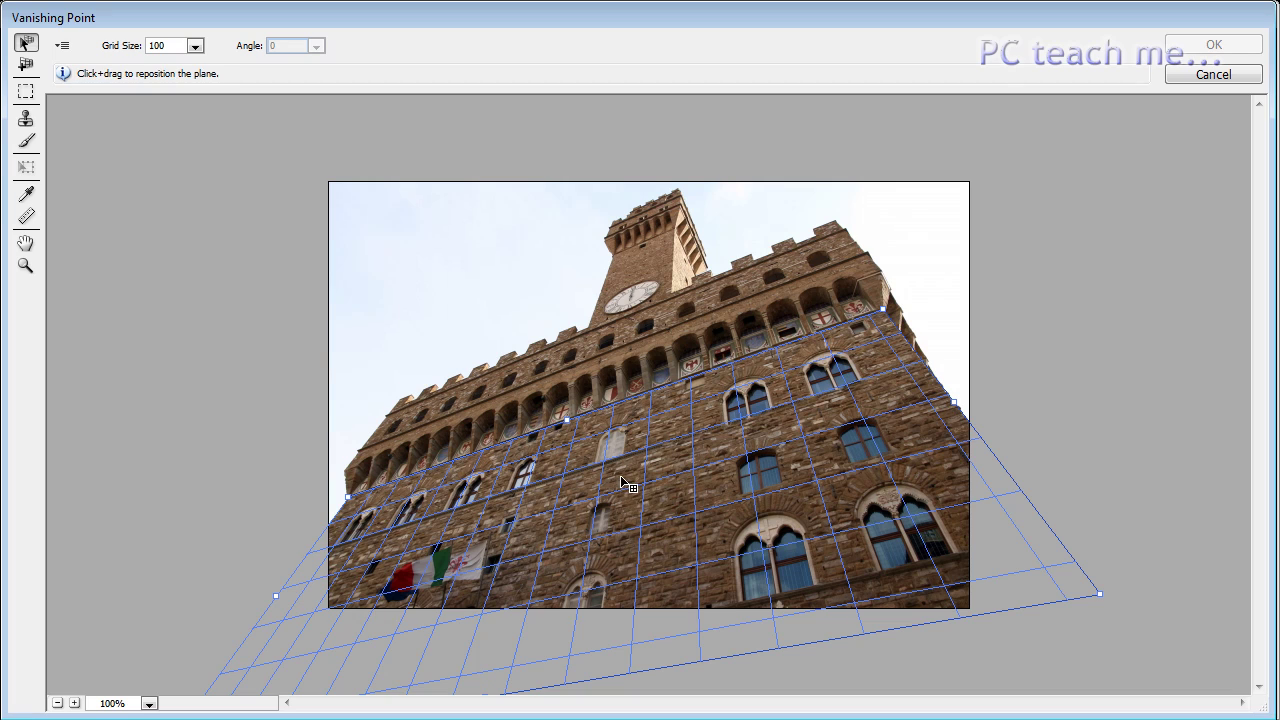
left_click(26, 120)
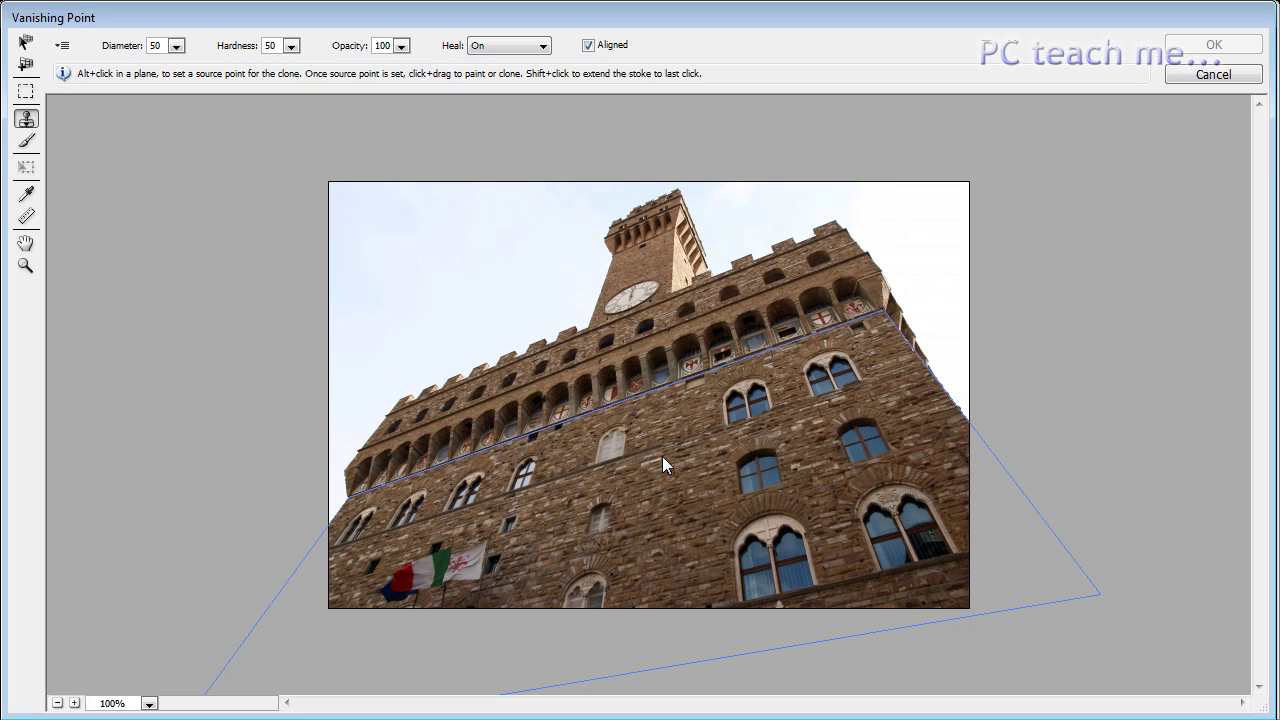
key("alt")
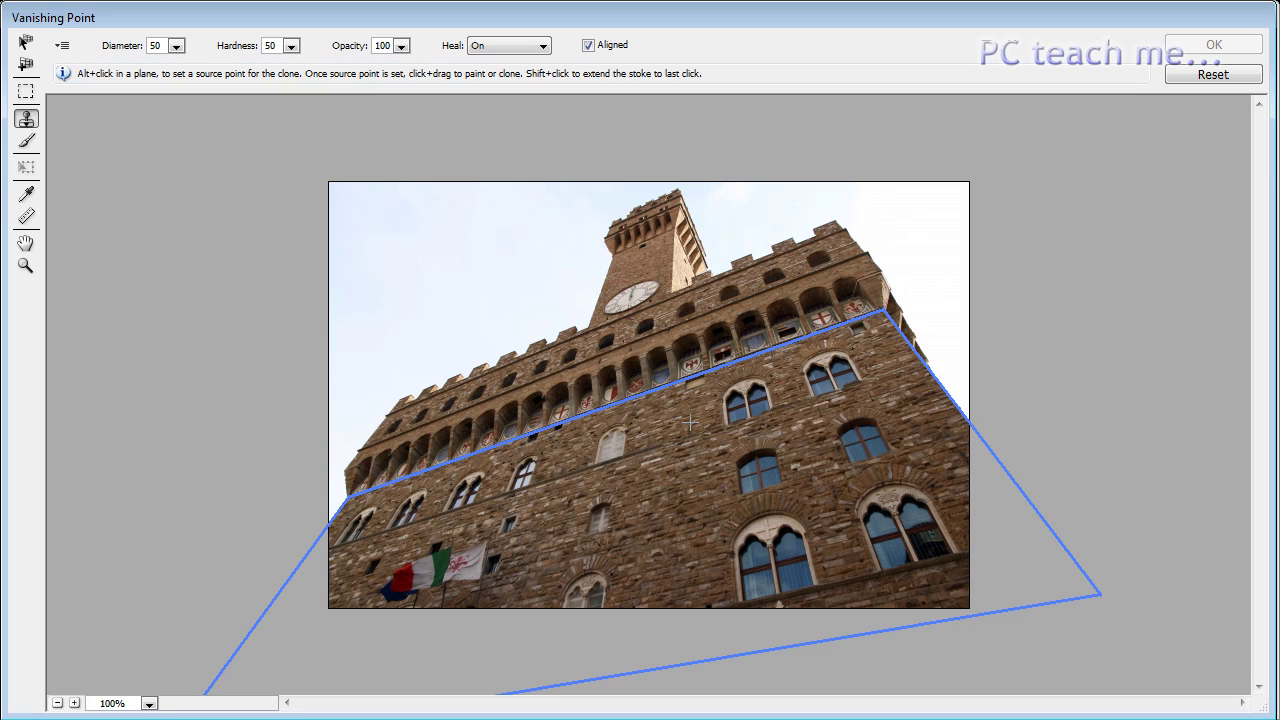
left_click(684, 422, "alt")
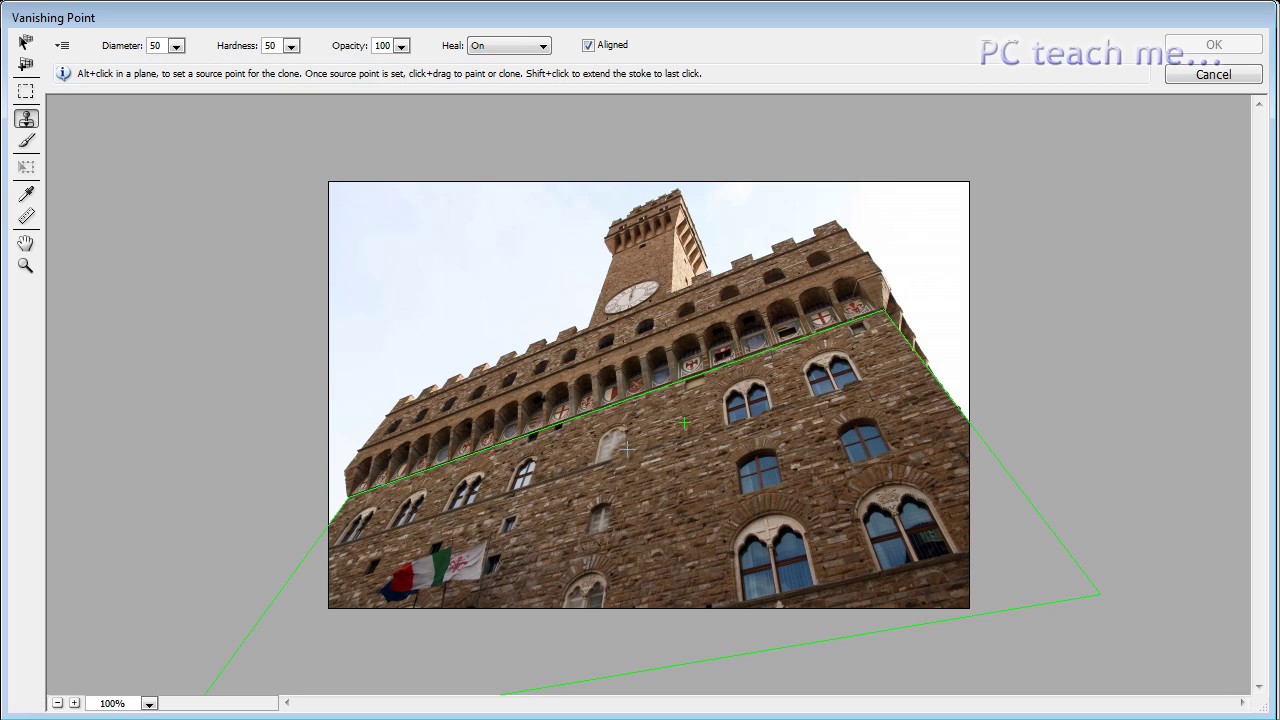
mouse_move(760, 575)
left_mouse_down()
mouse_move(706, 537)
mouse_move(745, 542)
left_mouse_up()
key("ctrl+z")
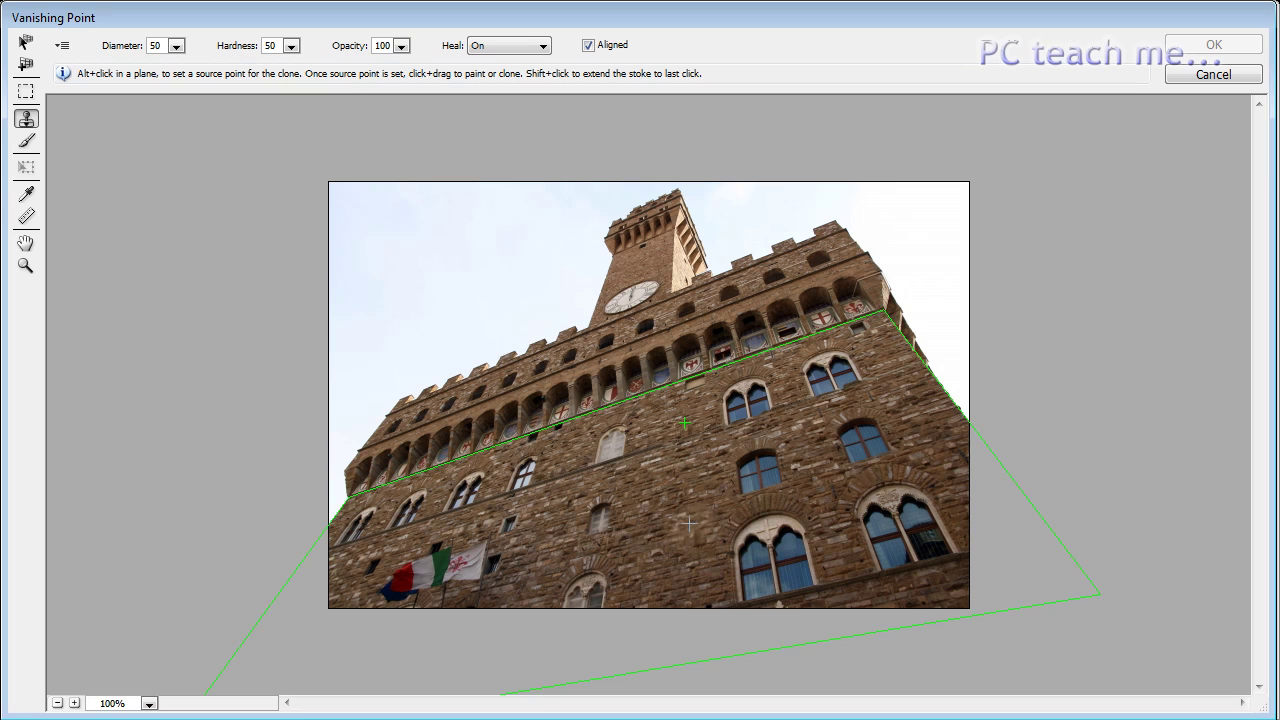
mouse_move(755, 540)
left_mouse_down()
mouse_move(770, 565)
mouse_move(766, 555)
left_mouse_up()
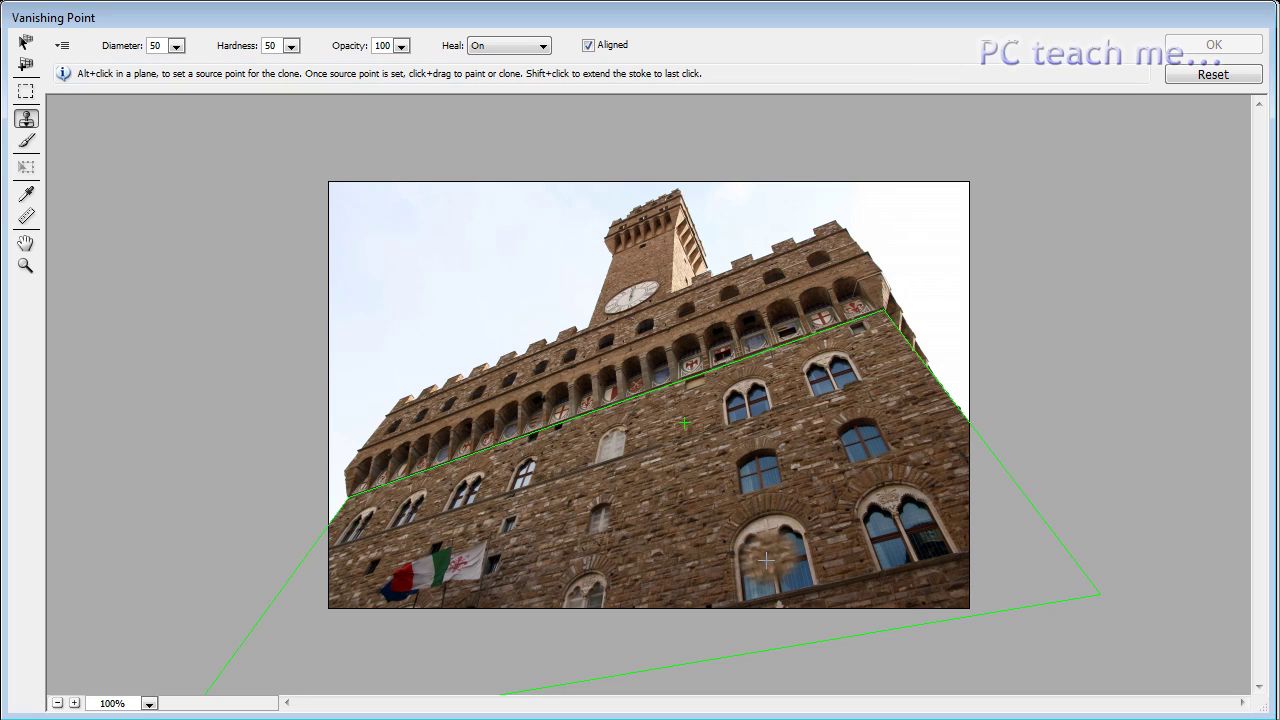
- Stamp a lower window onto the blind arch with the clone brush enlarged to diameter 250
left_click(766, 561, "alt")
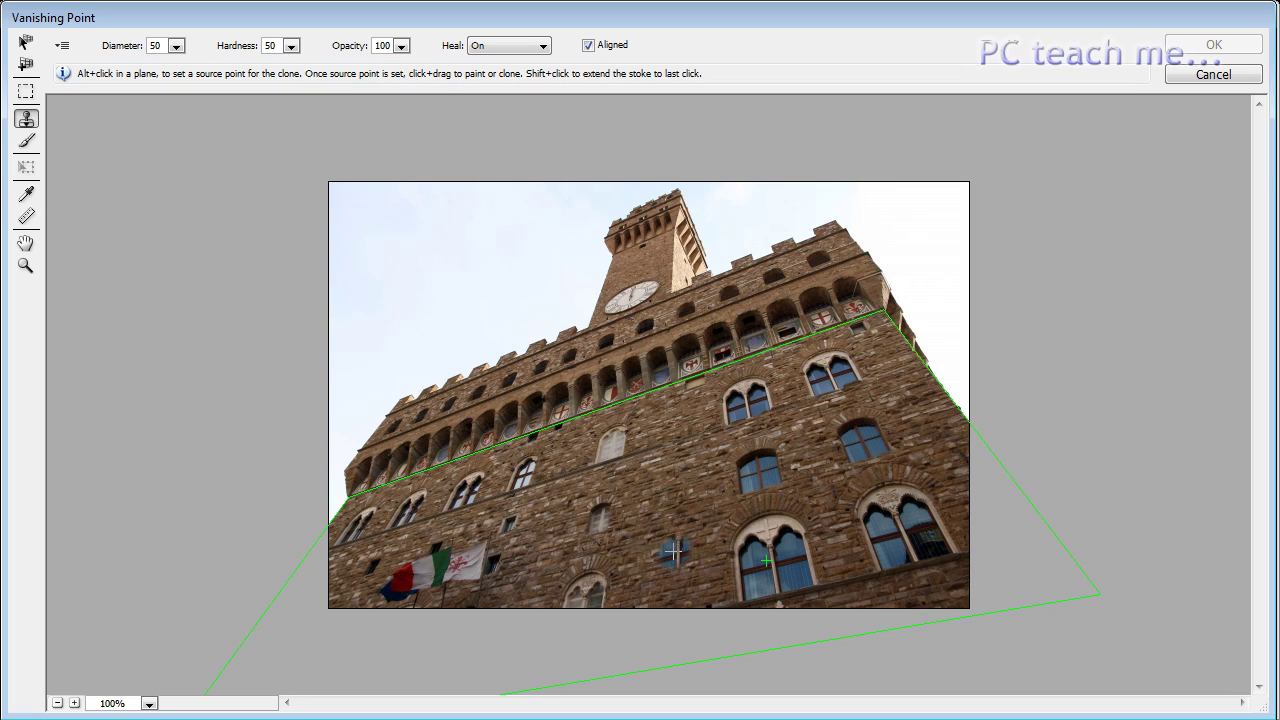
key("bracketright")
key("bracketright")
key("bracketright")
key("bracketright")
key("bracketright")
key("bracketright")
key("bracketright")
key("bracketright")
key("bracketright")
key("bracketright")
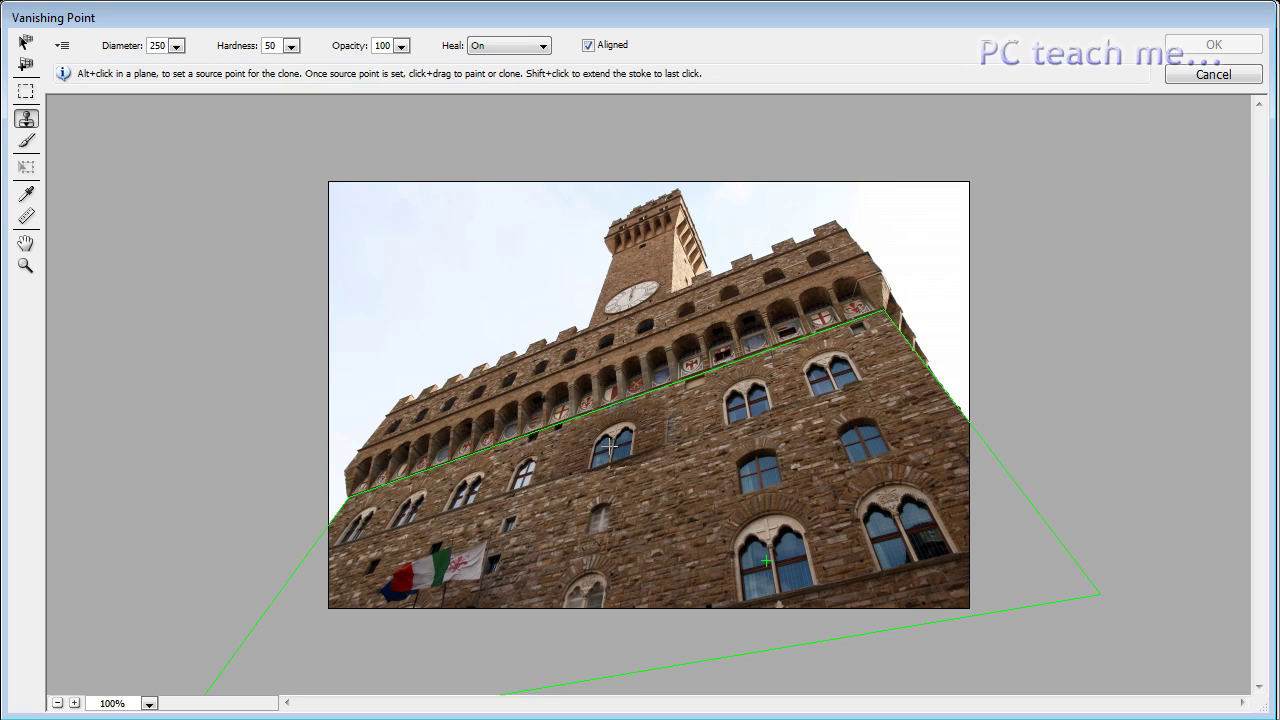
left_click(610, 450)
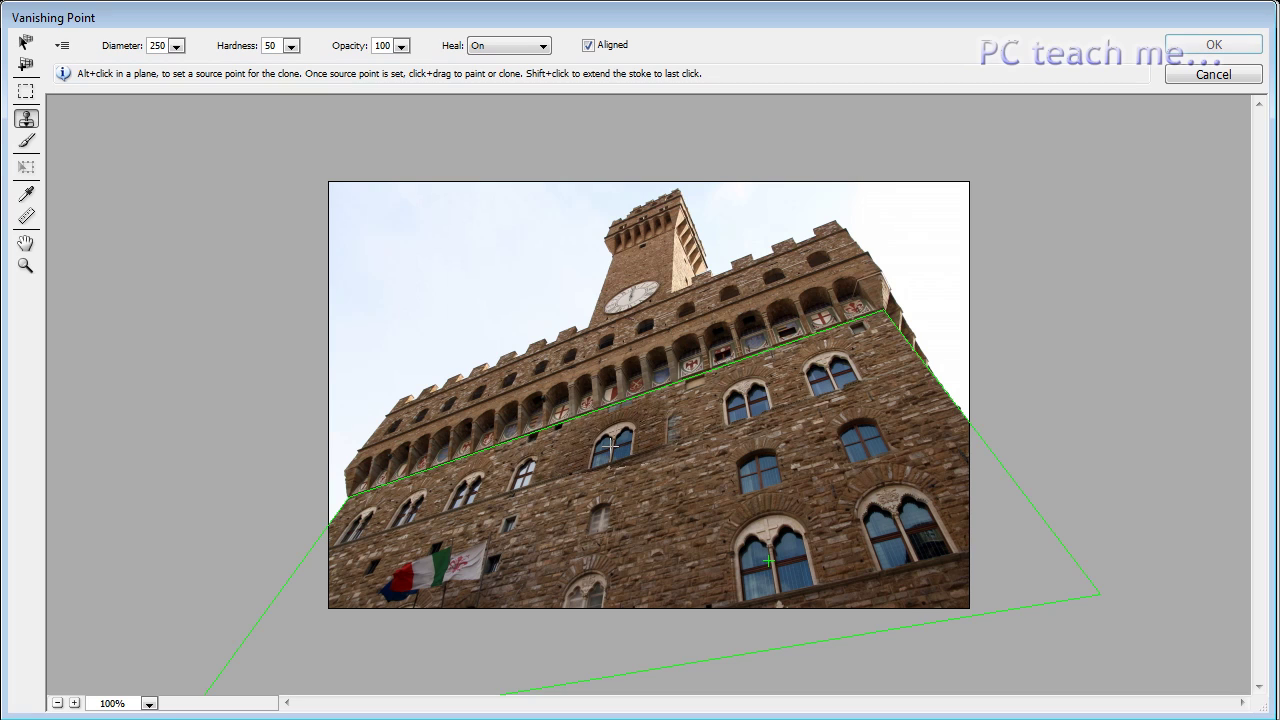
- Discard the stamped window and set plain stone wall as the clone source with a smaller brush
key("alt")
left_click(610, 510)
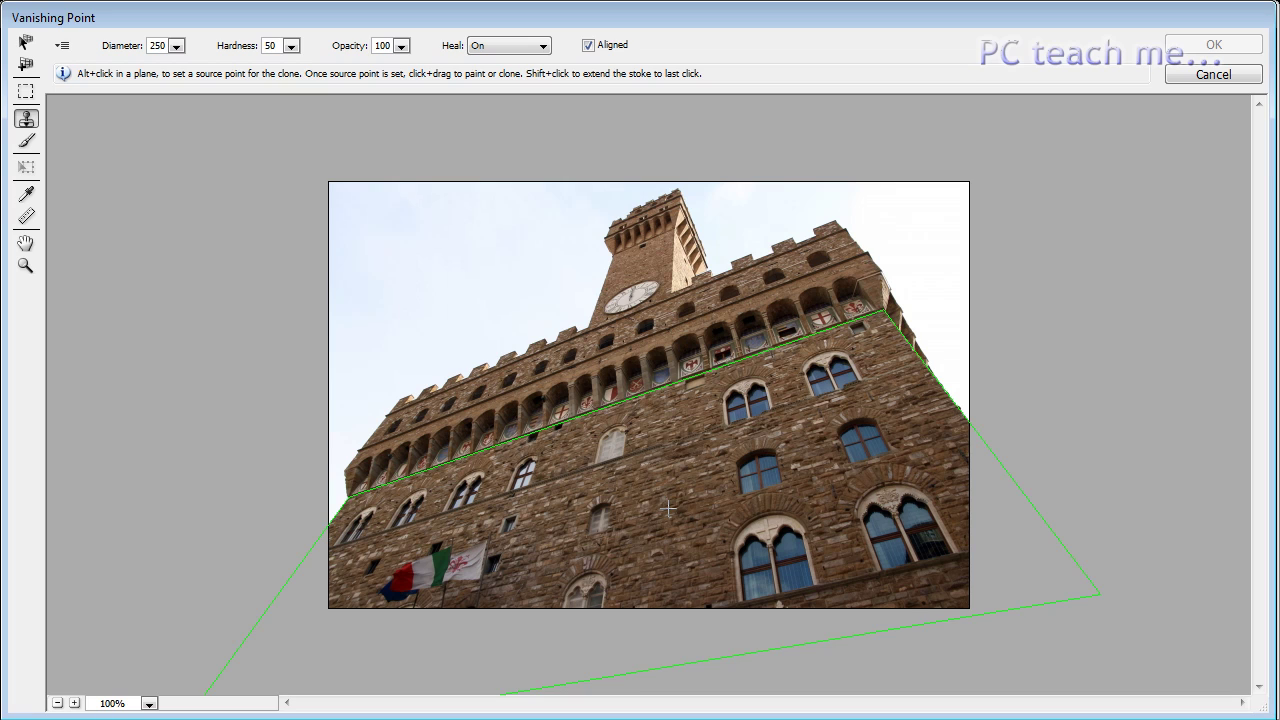
key("alt")
left_click(673, 500, "alt")
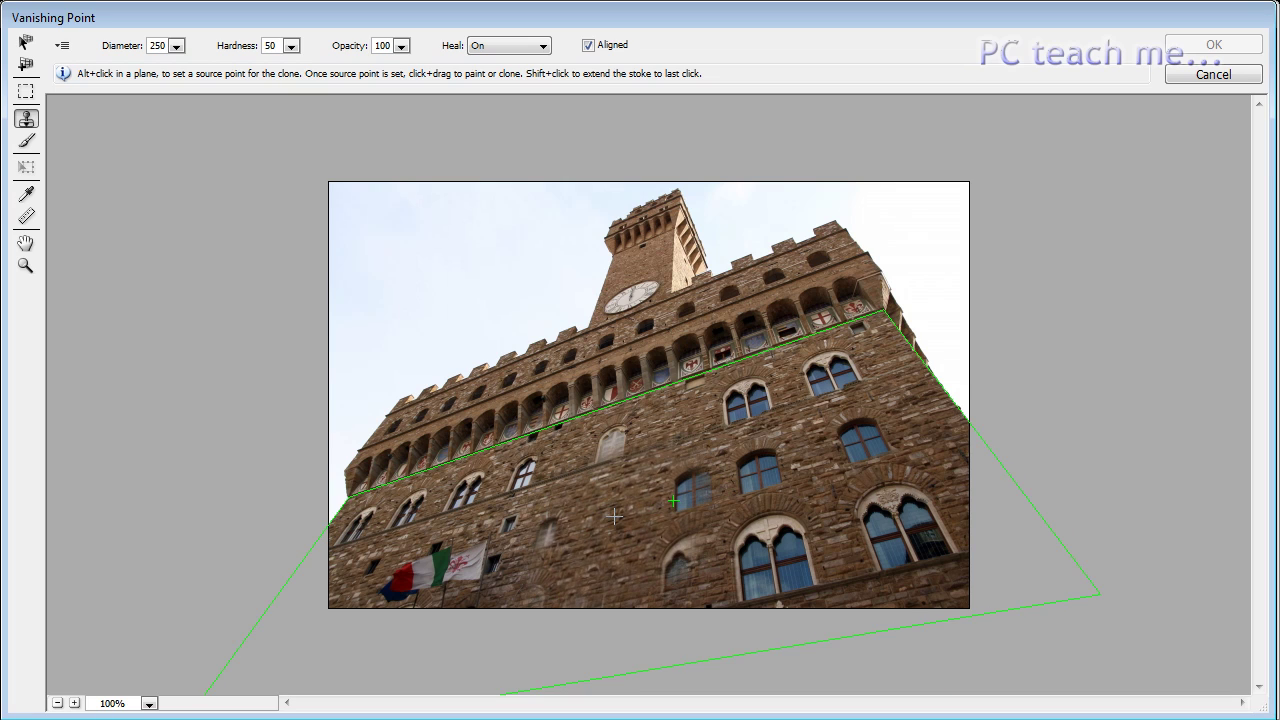
key("bracketleft")
key("bracketleft")
key("bracketleft")
key("bracketleft")
key("bracketleft")
key("bracketleft")
key("bracketleft")
key("bracketleft")
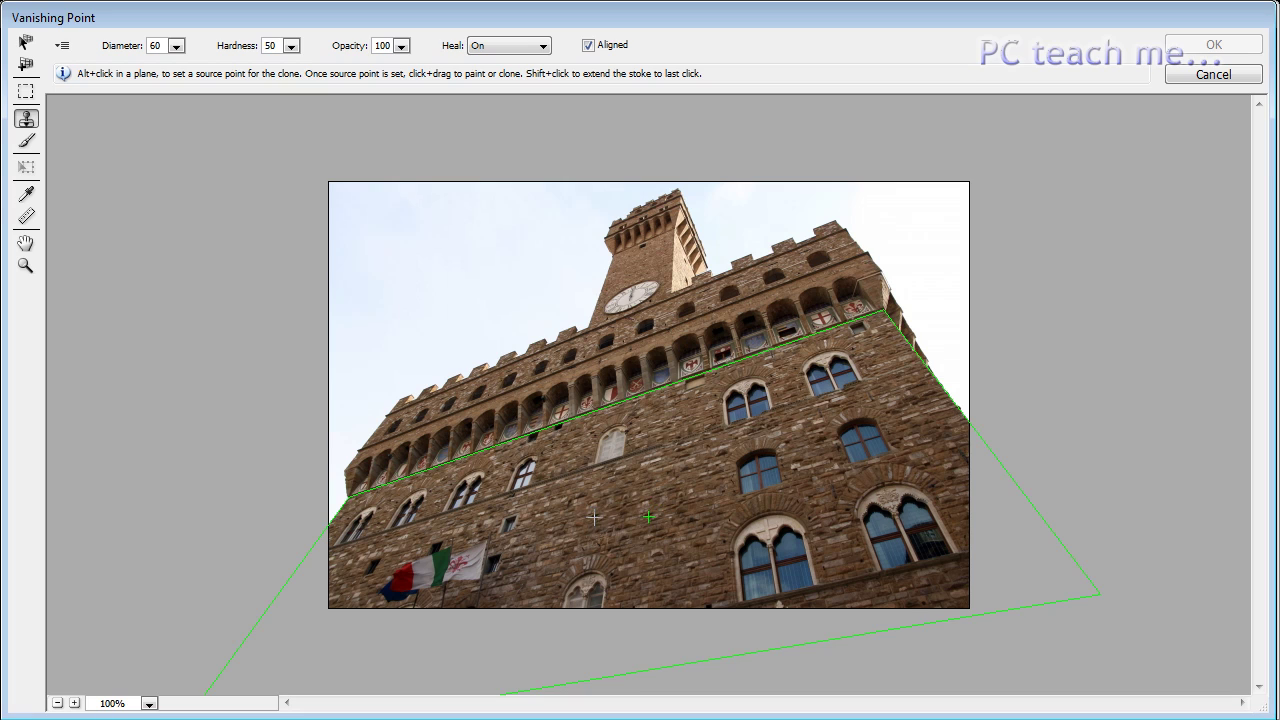
- Paint stone texture over the small blind window, zooming in to check the patch
mouse_move(608, 515)
left_mouse_down()
mouse_move(595, 522)
mouse_move(648, 474)
mouse_move(660, 496)
mouse_move(644, 516)
left_mouse_up()
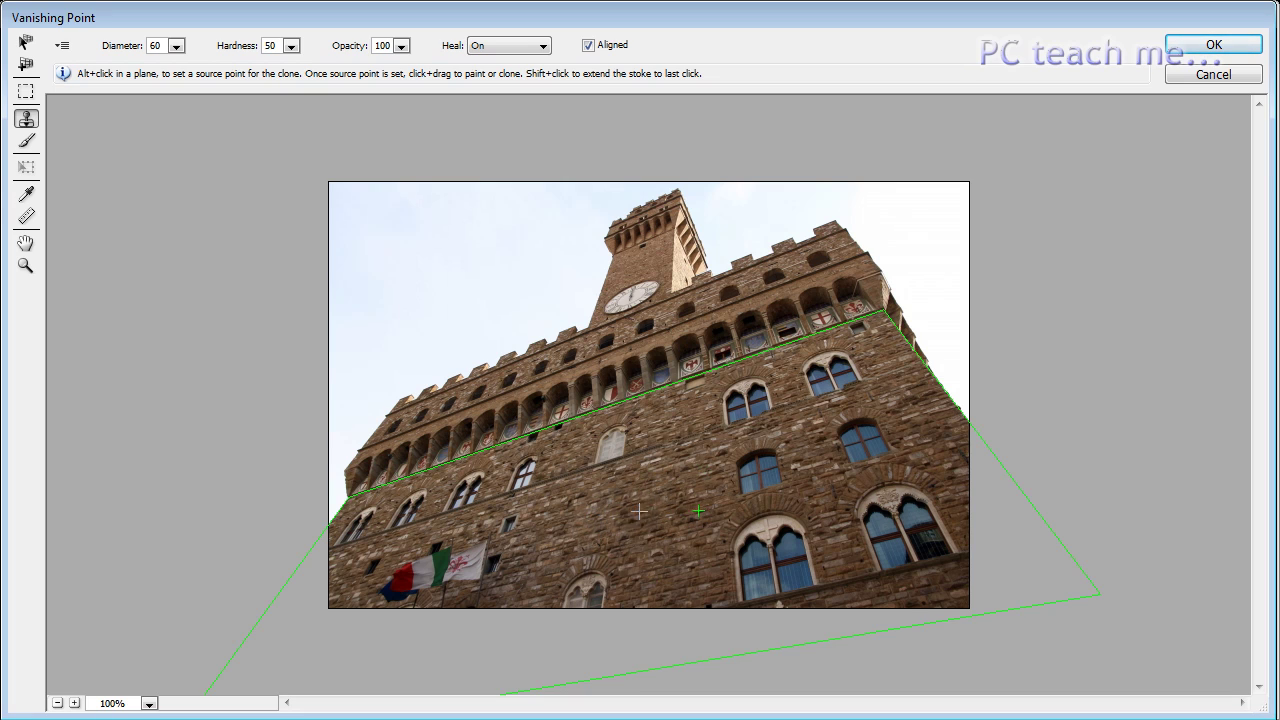
left_click_drag(631, 451, 612, 439)
key("ctrl+plus")
key("ctrl+plus")
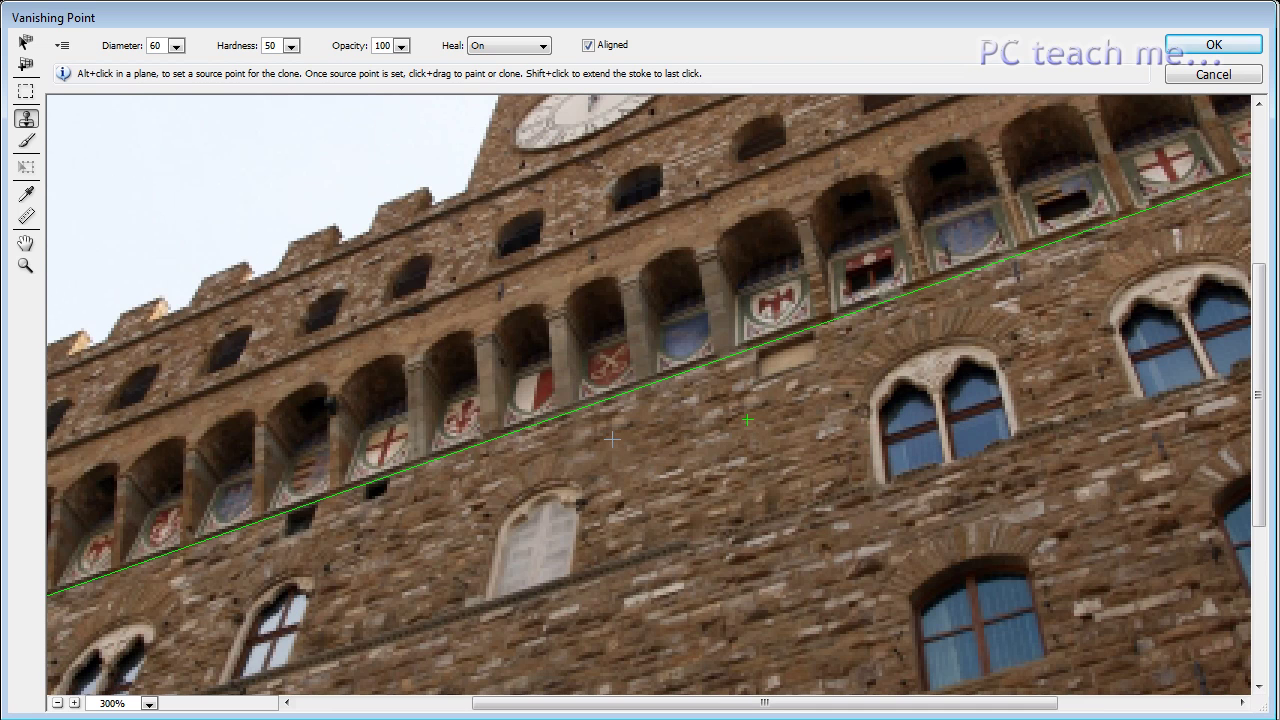
mouse_move(580, 490)
left_mouse_down()
mouse_move(545, 540)
mouse_move(609, 463)
mouse_move(530, 515)
mouse_move(505, 500)
mouse_move(540, 520)
mouse_move(545, 550)
mouse_move(551, 534)
mouse_move(500, 500)
mouse_move(515, 555)
mouse_move(569, 525)
mouse_move(482, 585)
mouse_move(533, 546)
mouse_move(474, 558)
mouse_move(530, 565)
left_mouse_up()
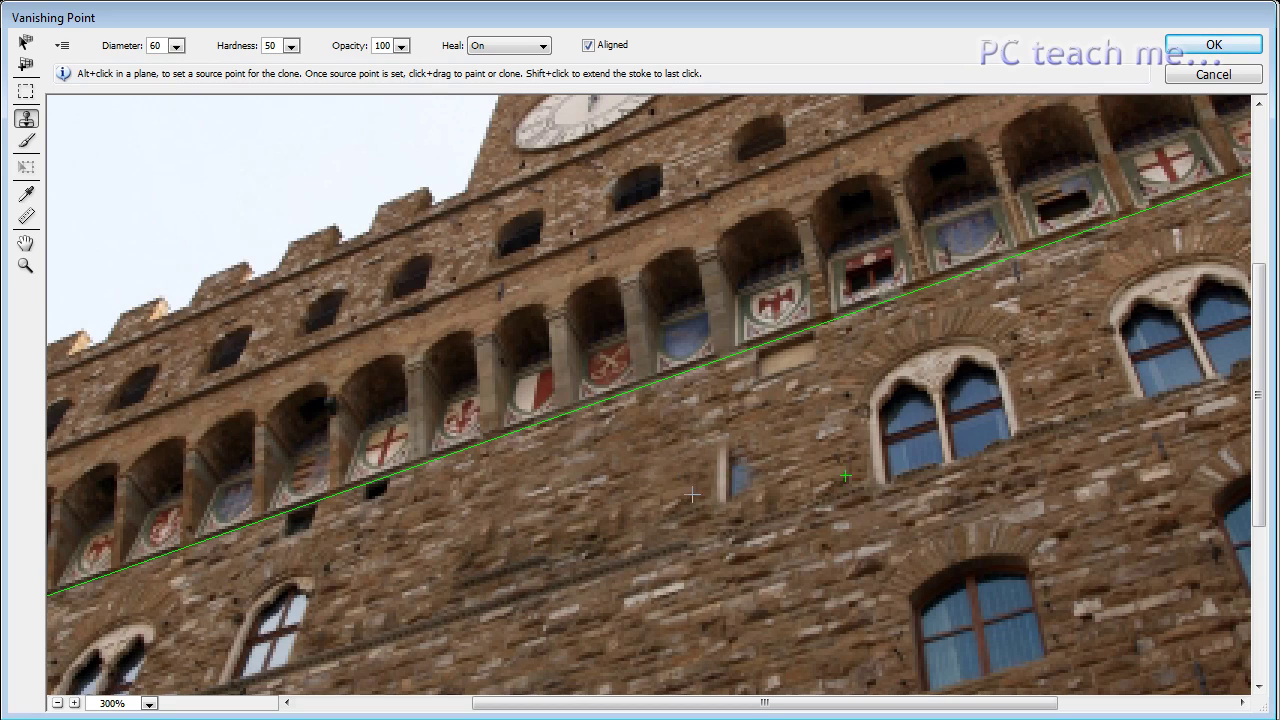
key("alt")
- Clone plain stonework over the right wall's windows and commit the result to Layer 1
scroll(594, 535, "down", 3)
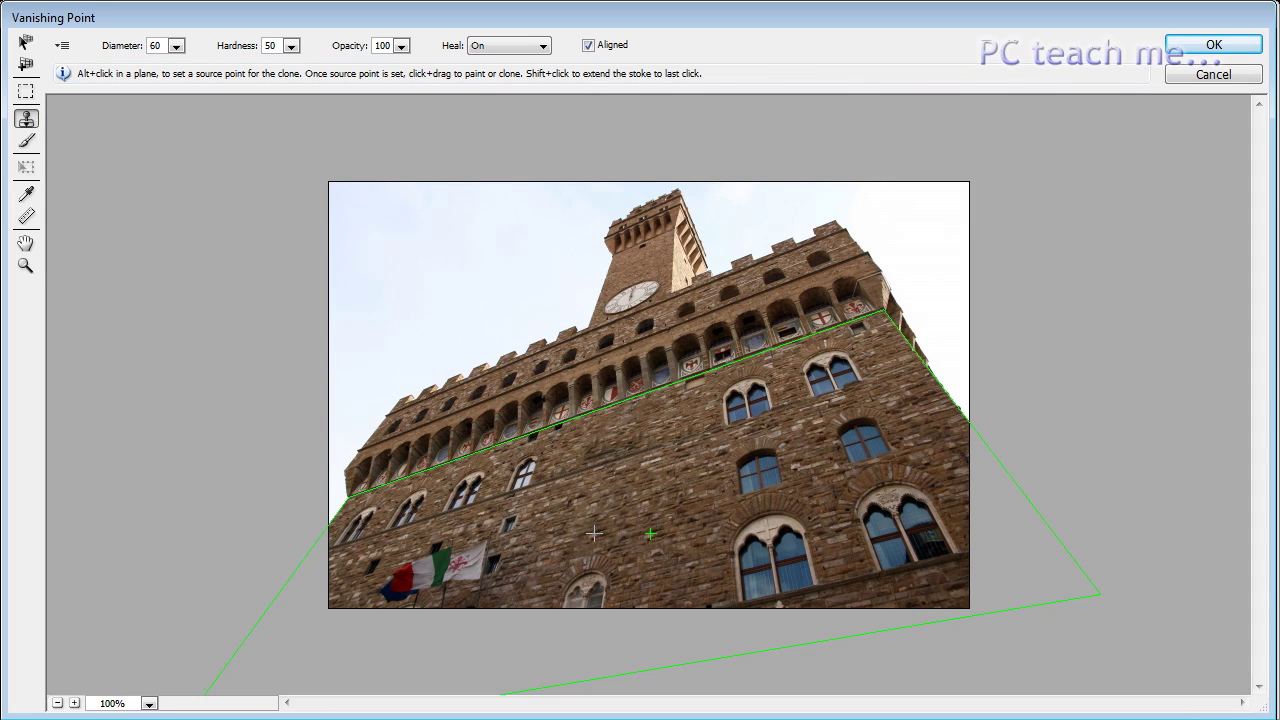
key("alt")
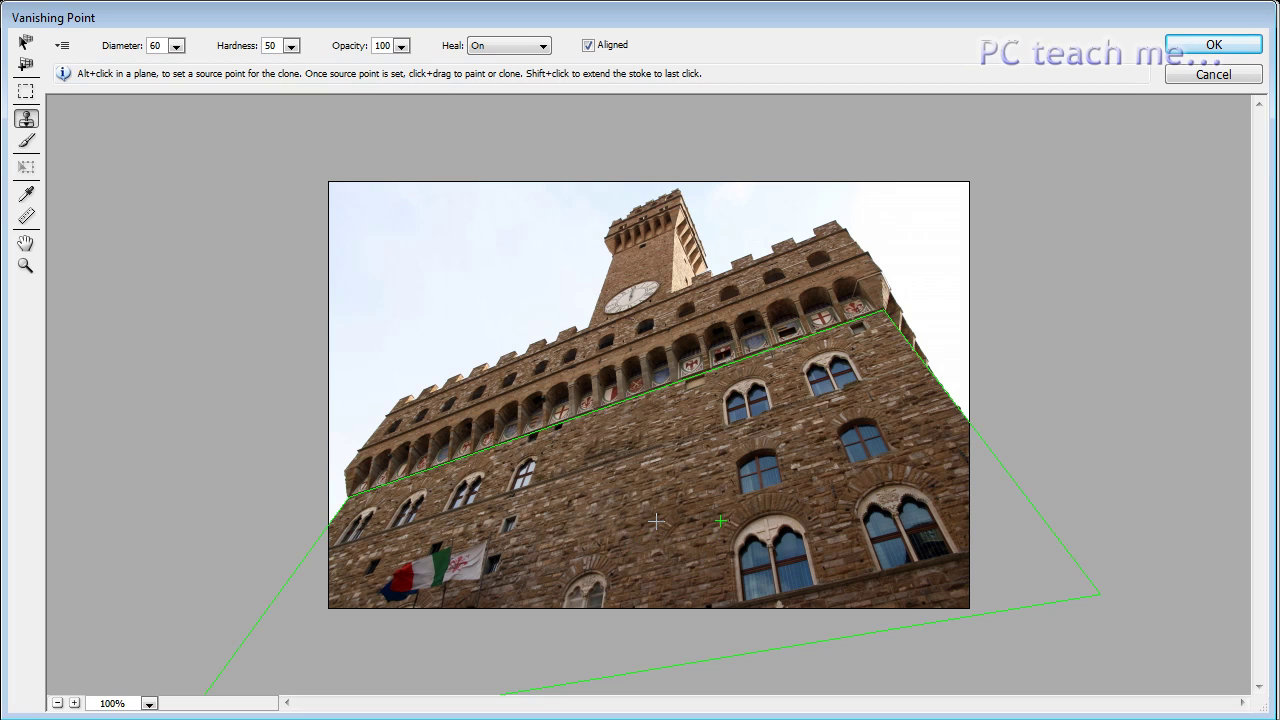
key("alt")
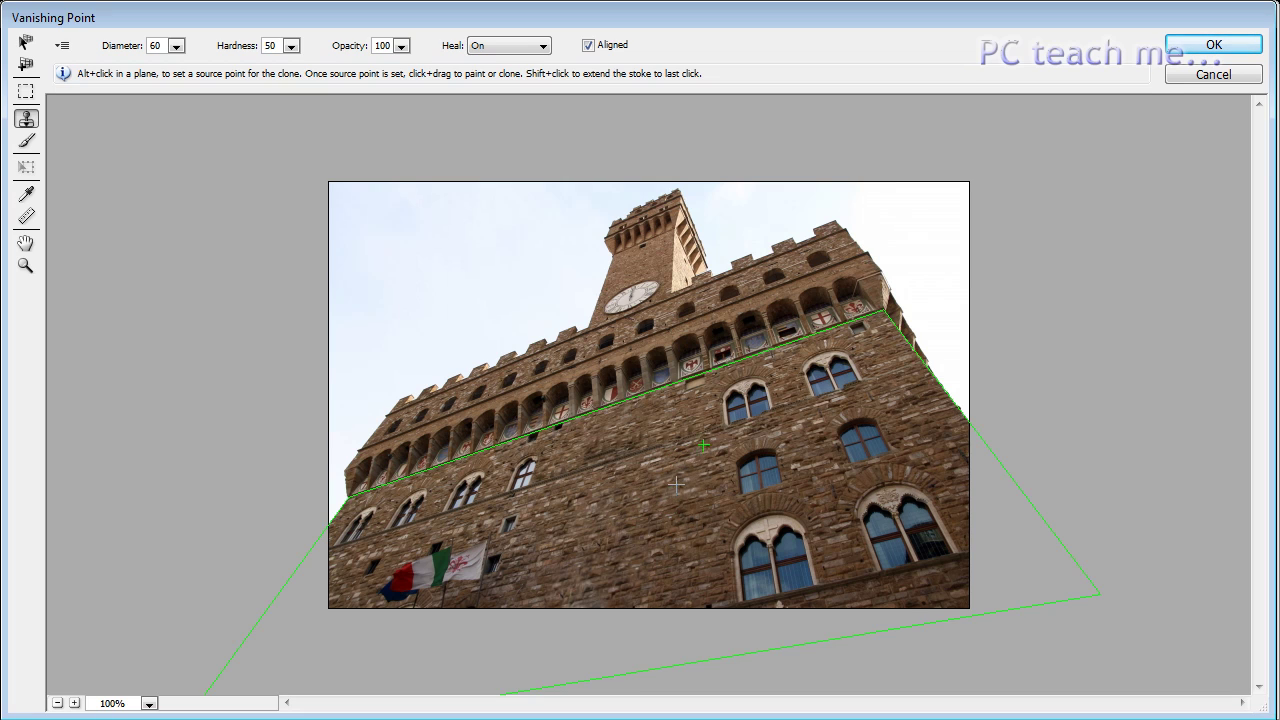
key("alt")
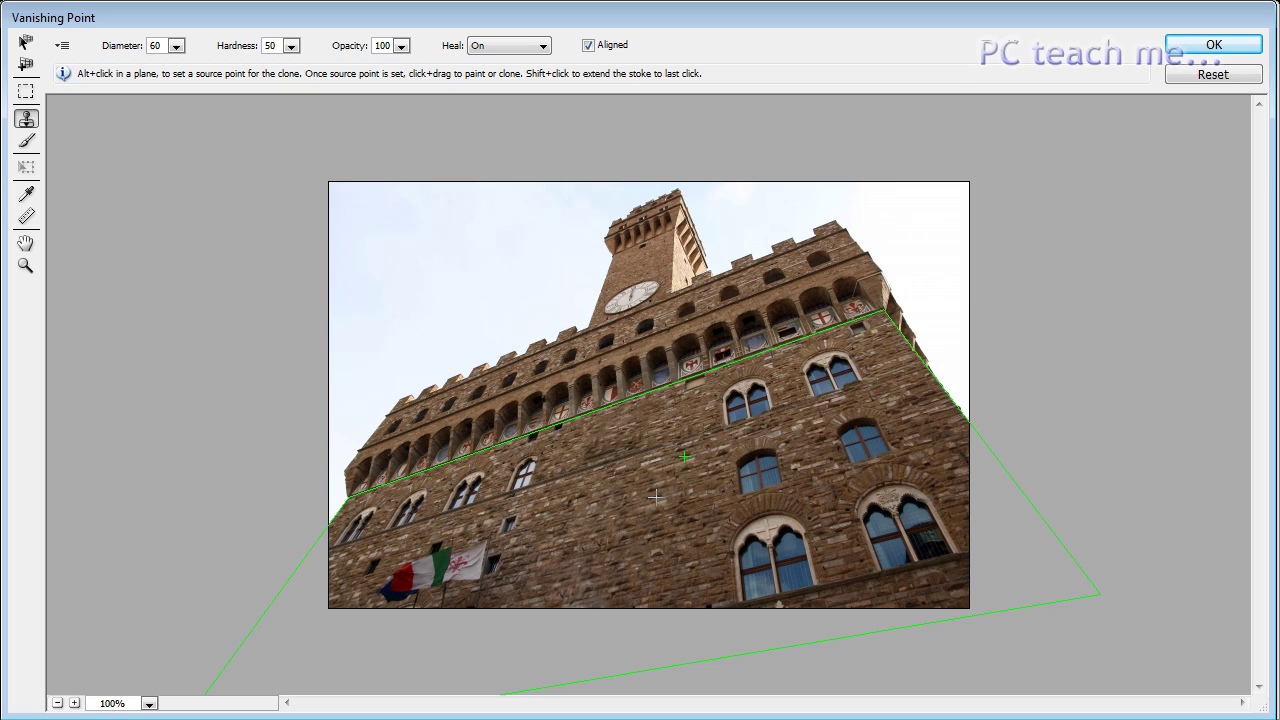
left_click(616, 508, "alt")
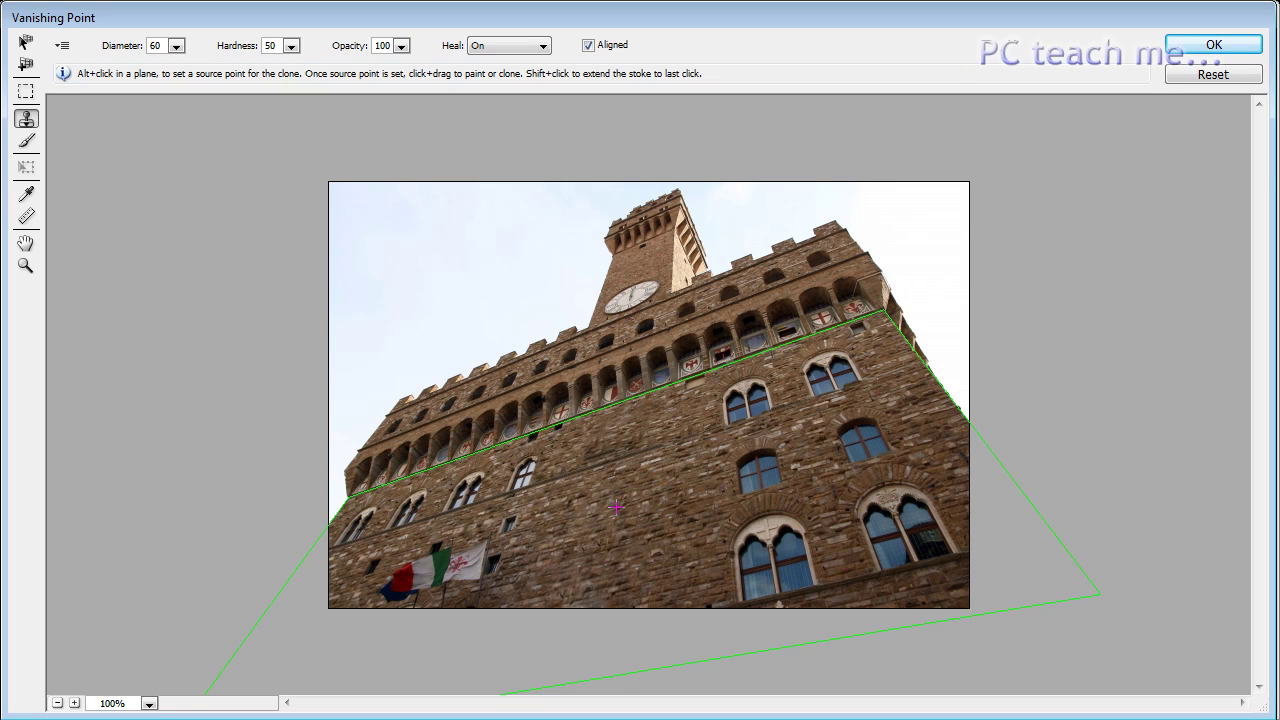
mouse_move(675, 507)
left_mouse_down()
mouse_move(770, 472)
mouse_move(743, 466)
mouse_move(785, 447)
mouse_move(845, 455)
mouse_move(856, 436)
mouse_move(845, 426)
left_mouse_up()
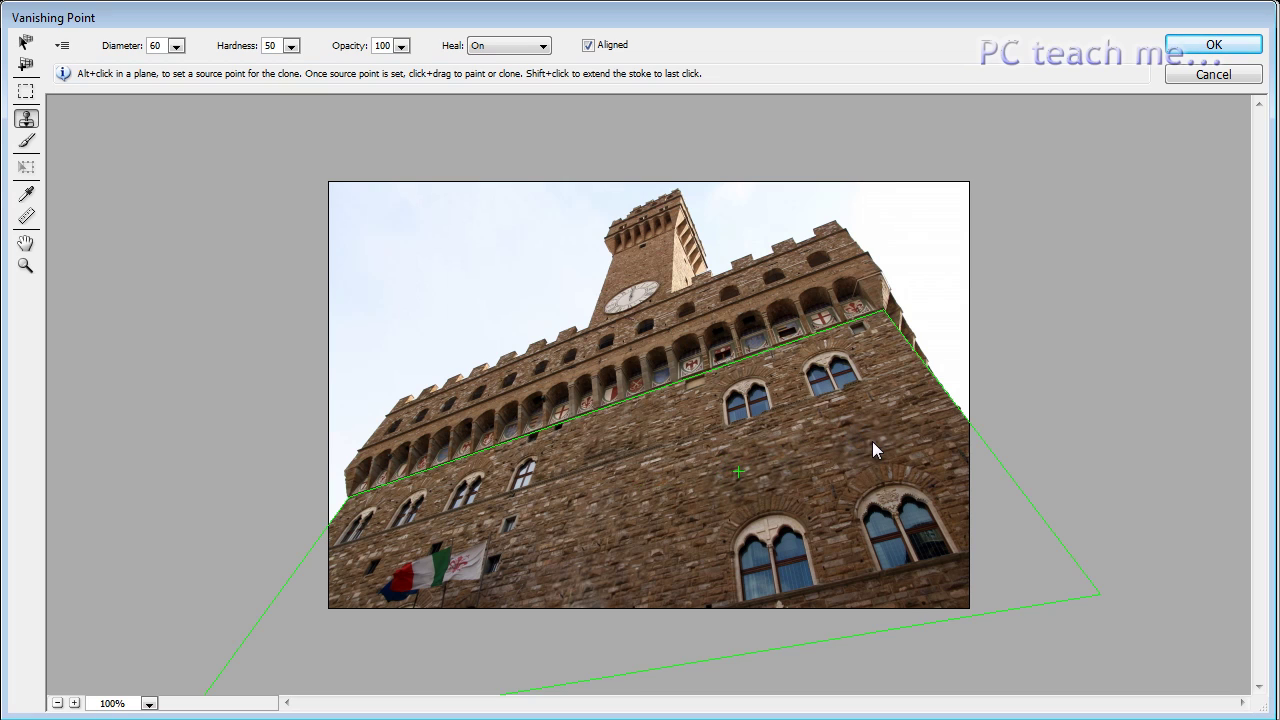
mouse_move(716, 480)
left_mouse_down()
mouse_move(633, 467)
mouse_move(732, 436)
mouse_move(738, 414)
mouse_move(720, 403)
mouse_move(809, 377)
mouse_move(715, 391)
mouse_move(760, 380)
mouse_move(721, 435)
mouse_move(728, 411)
mouse_move(825, 396)
mouse_move(757, 467)
mouse_move(850, 385)
mouse_move(845, 366)
mouse_move(828, 363)
mouse_move(815, 386)
mouse_move(826, 381)
mouse_move(807, 378)
mouse_move(810, 357)
mouse_move(827, 352)
mouse_move(828, 371)
mouse_move(746, 419)
mouse_move(690, 504)
mouse_move(765, 482)
mouse_move(716, 421)
mouse_move(662, 470)
mouse_move(651, 461)
mouse_move(707, 445)
left_mouse_up()
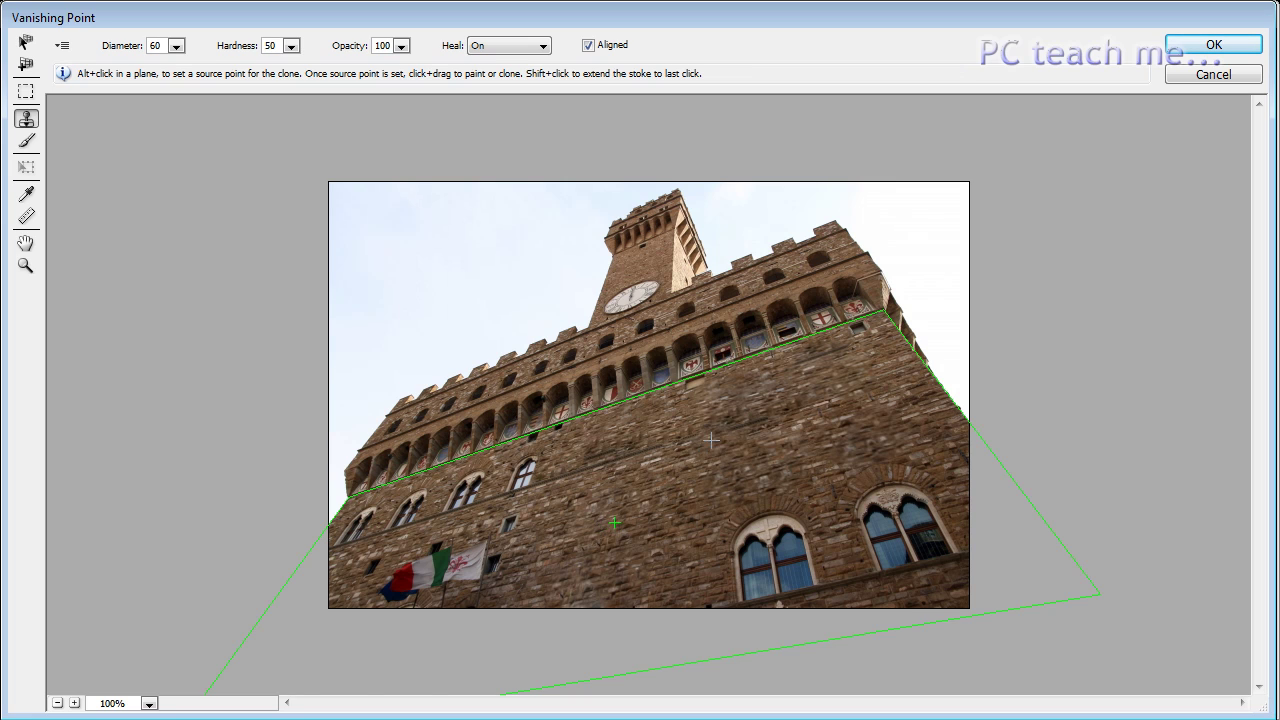
left_click(1201, 48)
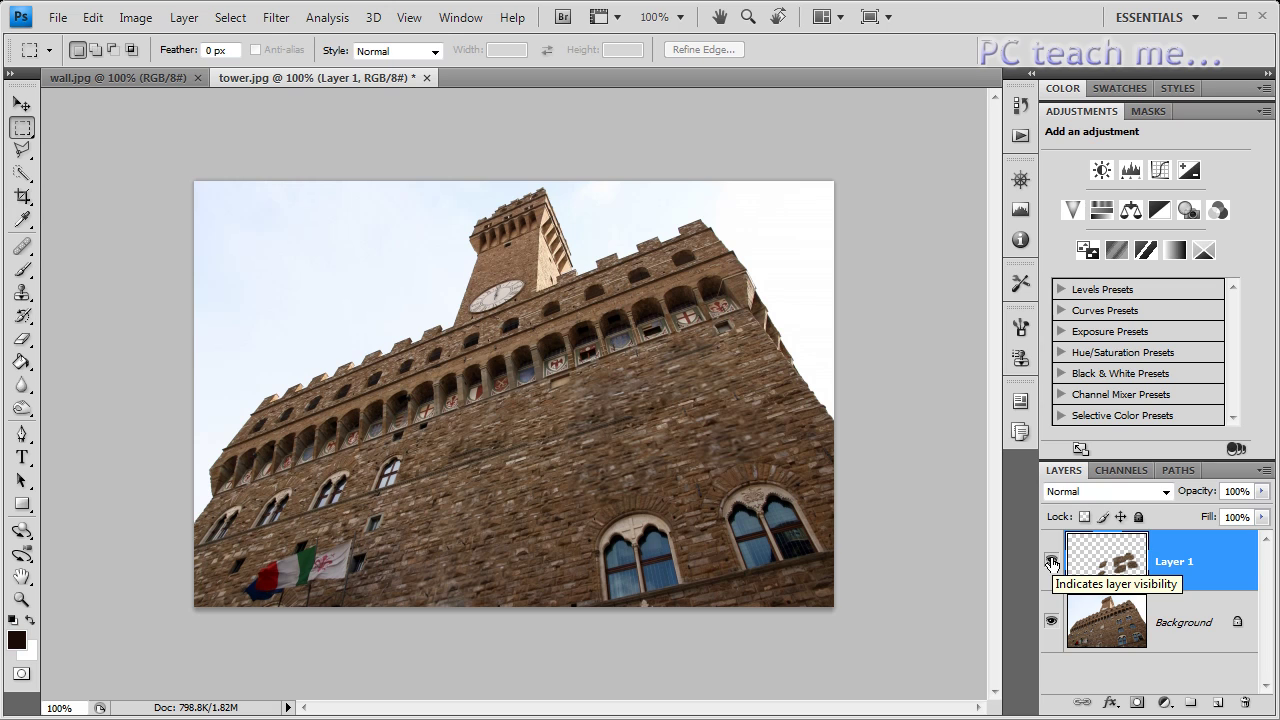
left_click(1052, 563)
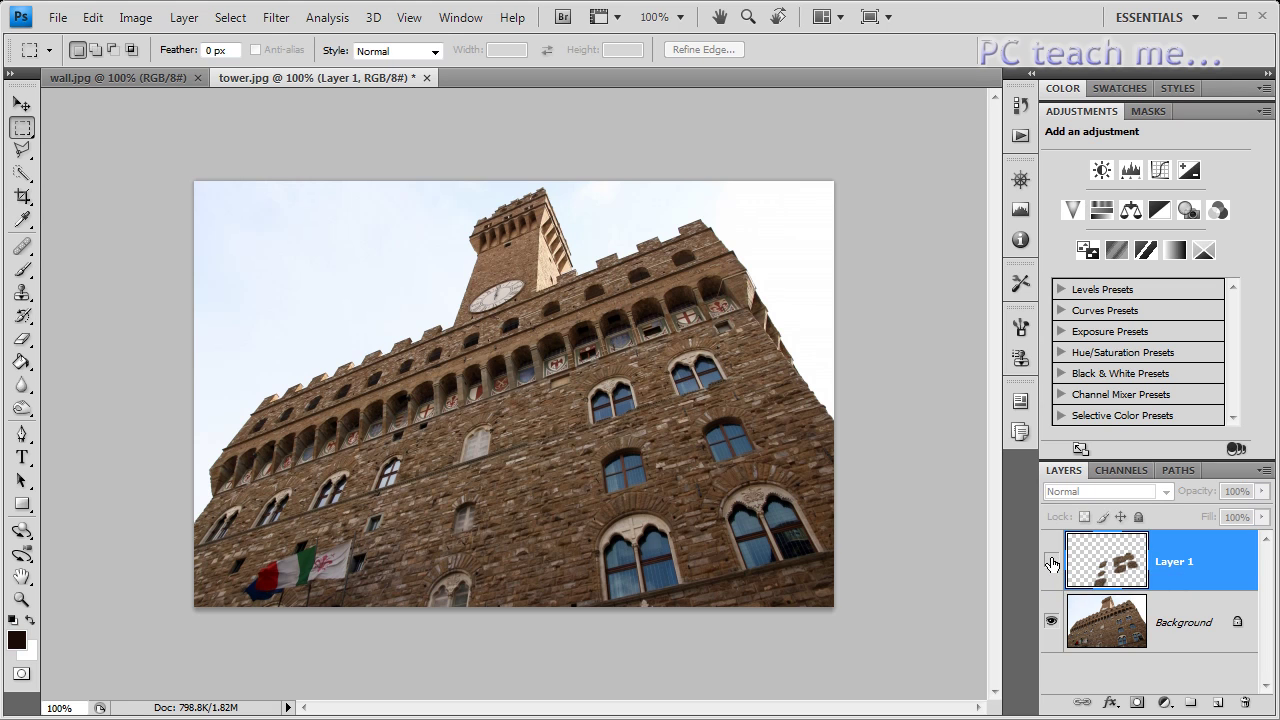
left_click(1052, 624)
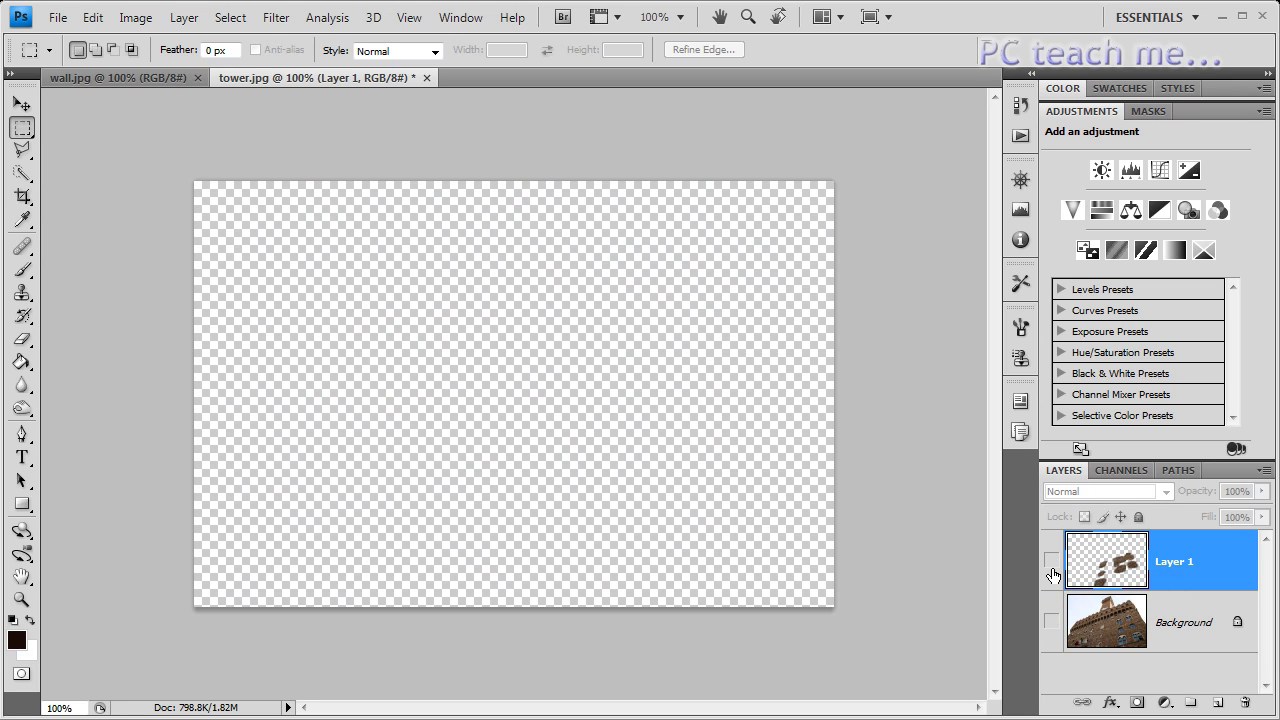
left_click(1051, 561)
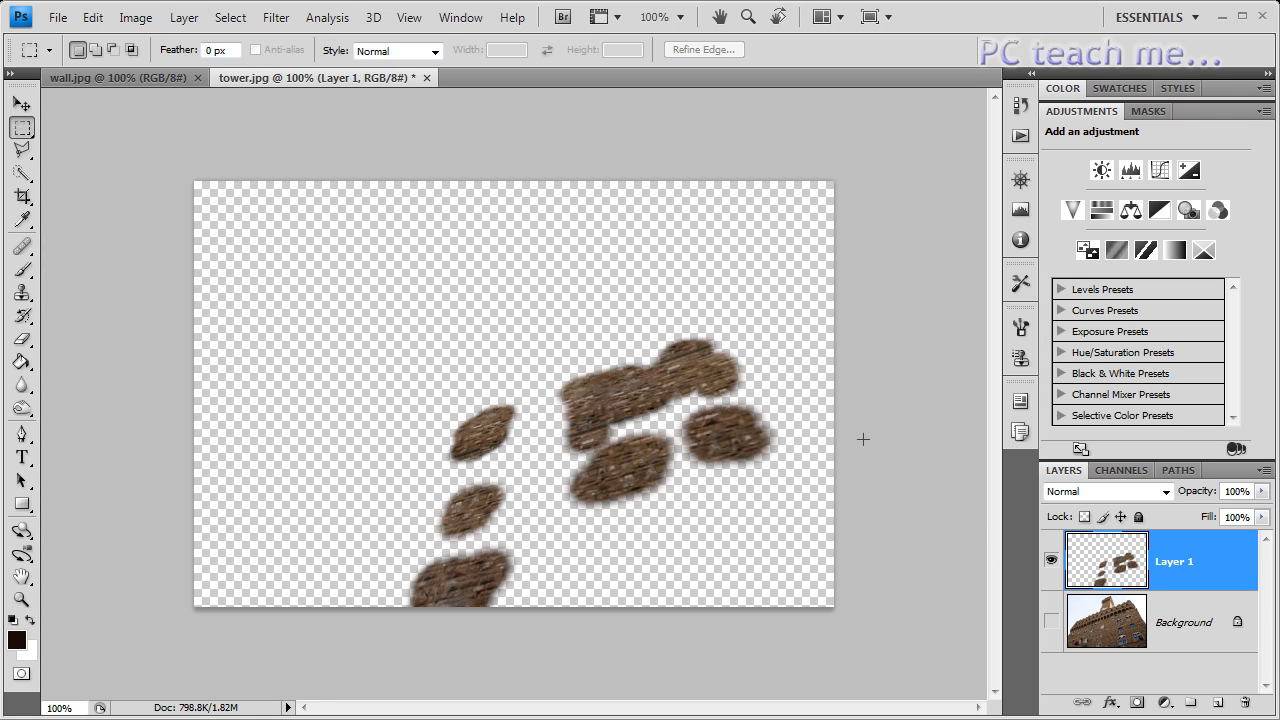
left_click(1051, 624)
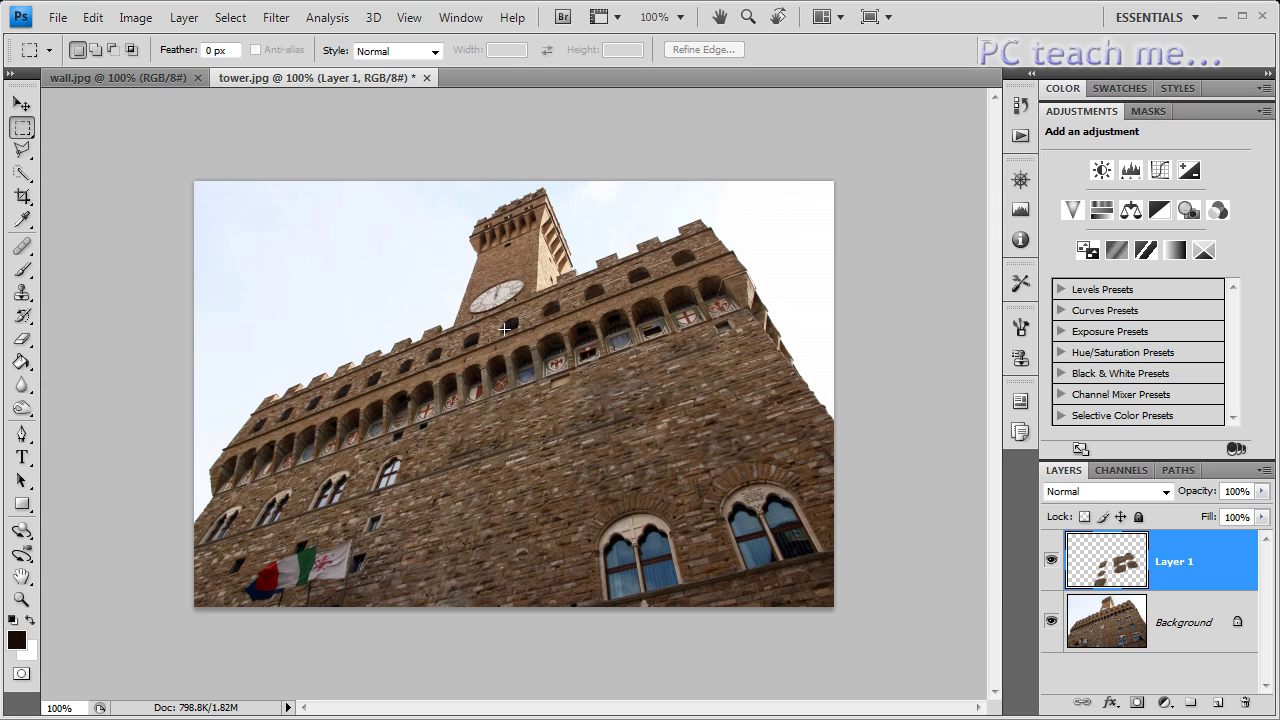
- Reopen Vanishing Point with its saved perspective grid over the facade
left_click(276, 17)
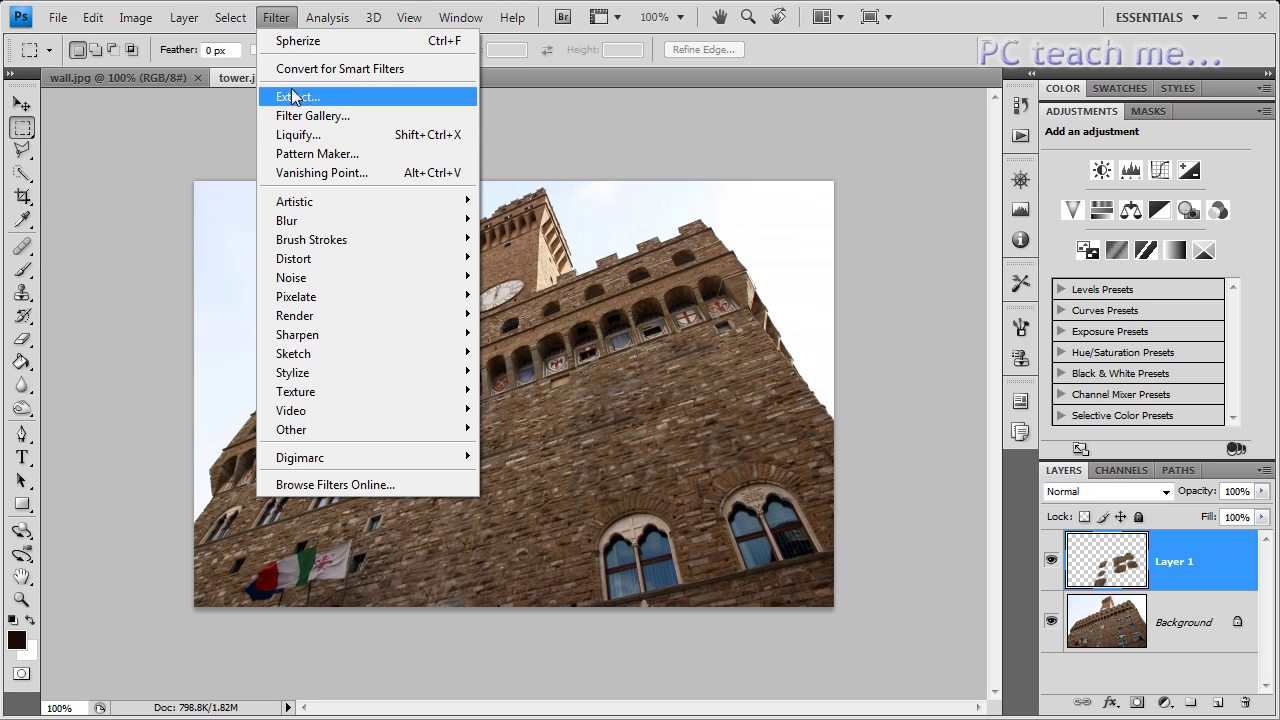
left_click(320, 172)
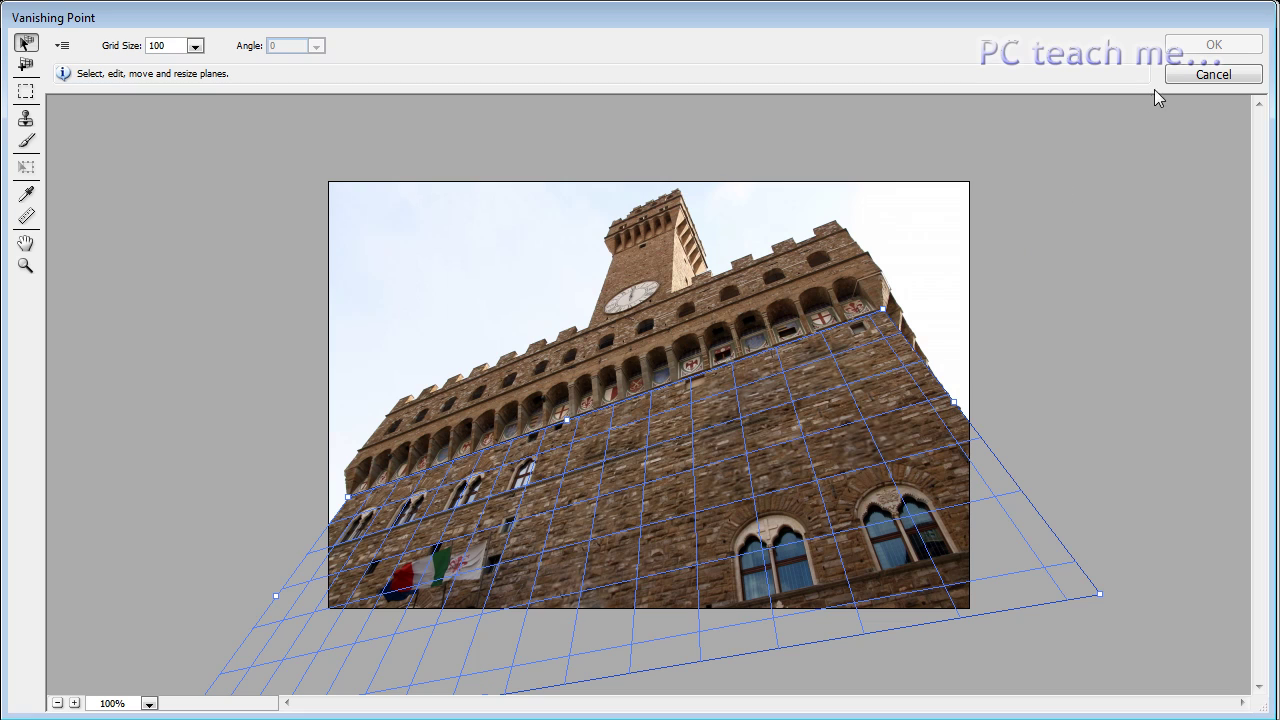
- Cancel Vanishing Point and marquee-select the boy photo, leaving off its bottom strip
left_click(1194, 76)
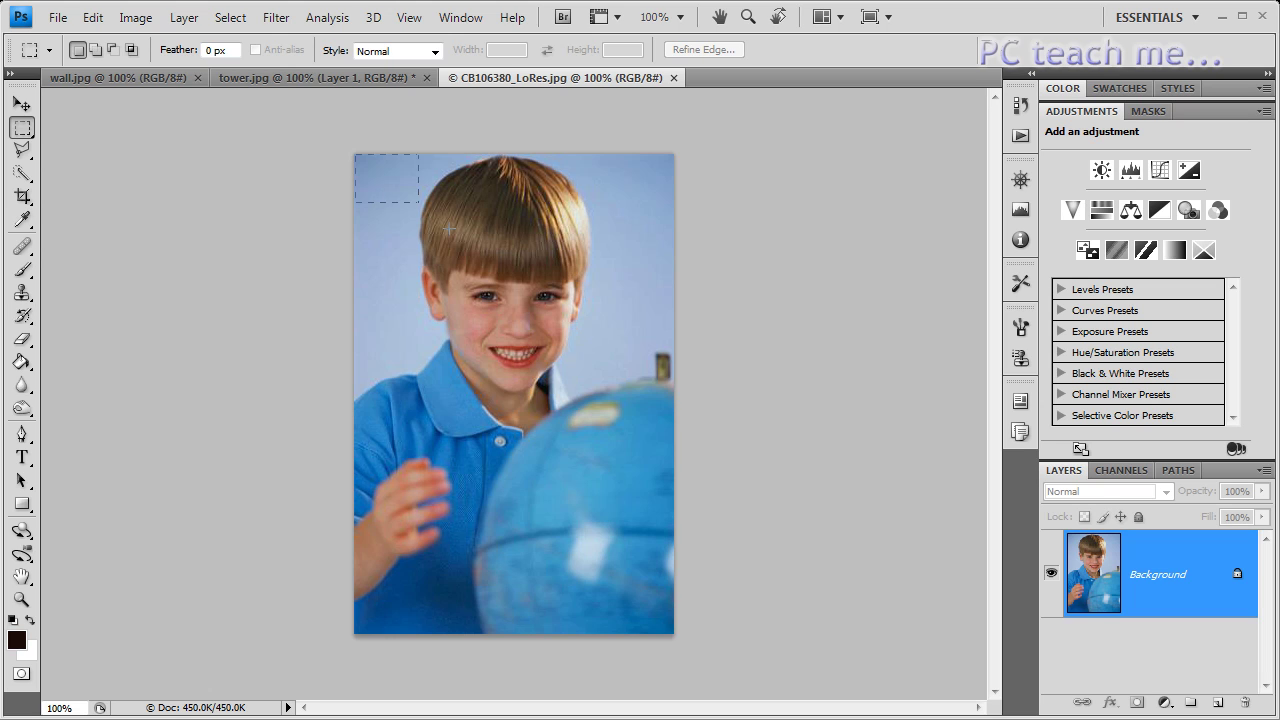
left_click_drag(449, 228, 676, 575)
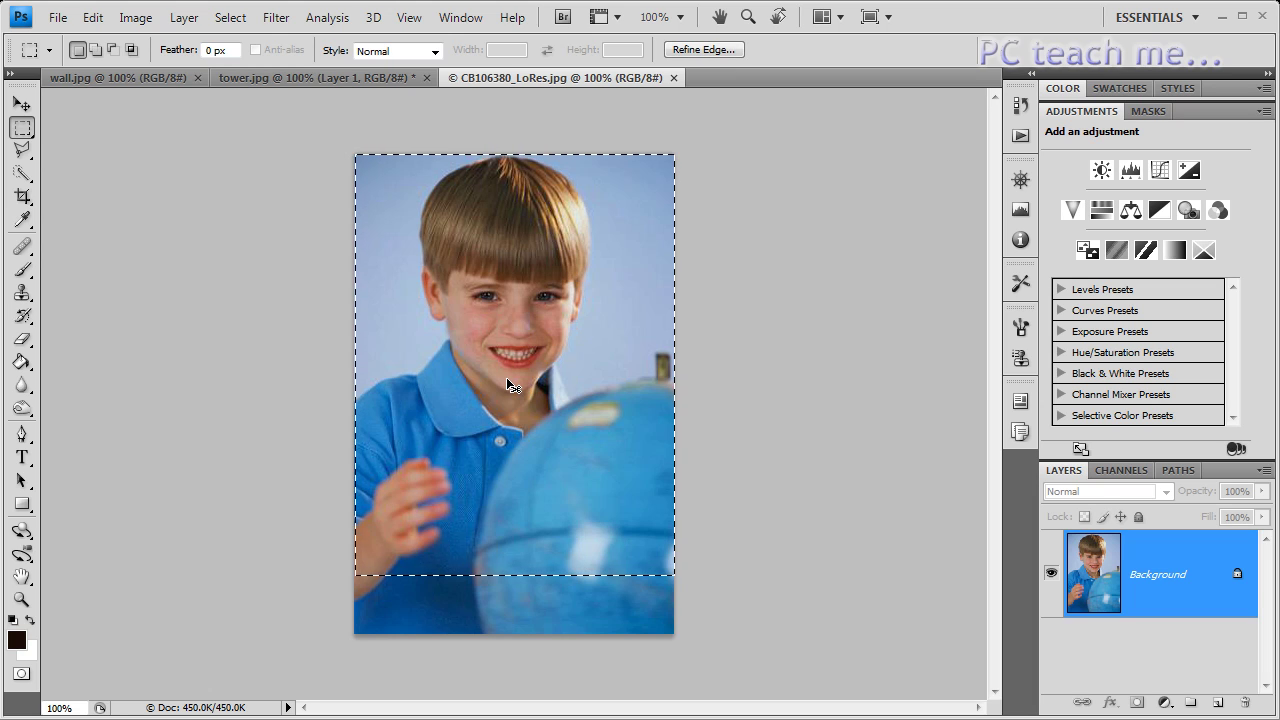
- In tower.jpg, undo a trial paste of the boy photo and add an empty Layer 2 above Layer 1
left_click(251, 80)
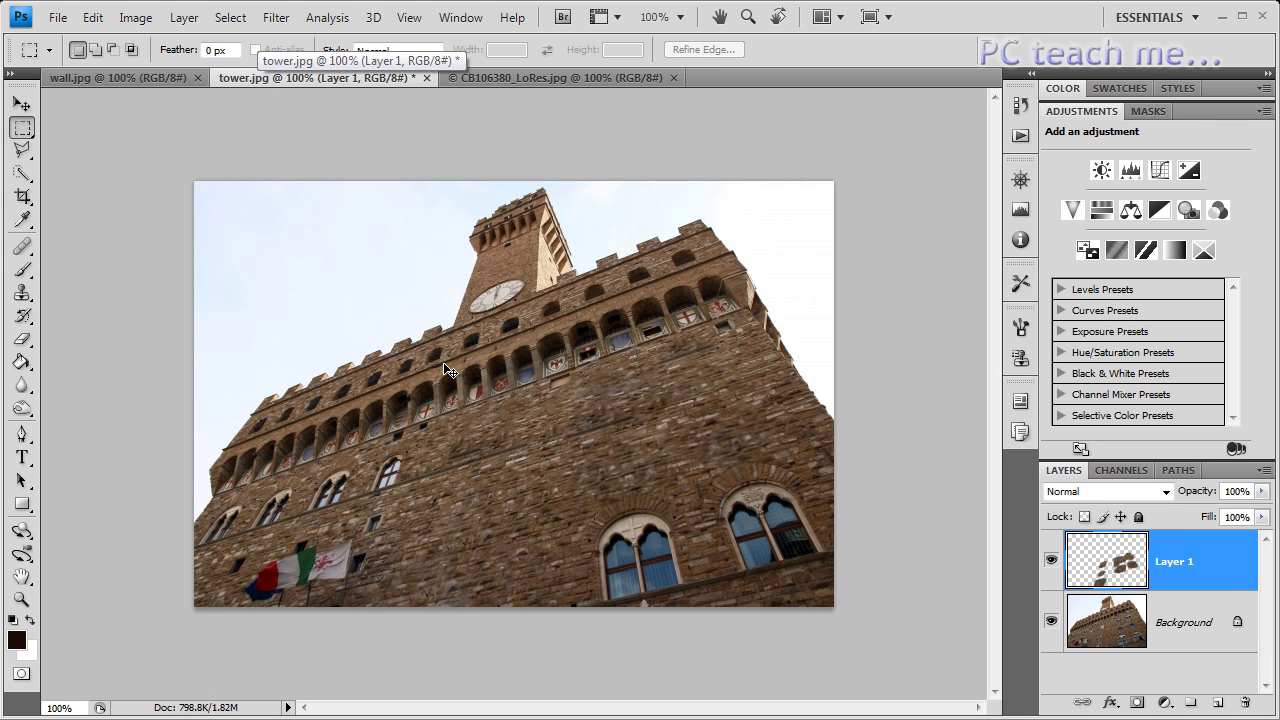
key("ctrl+v")
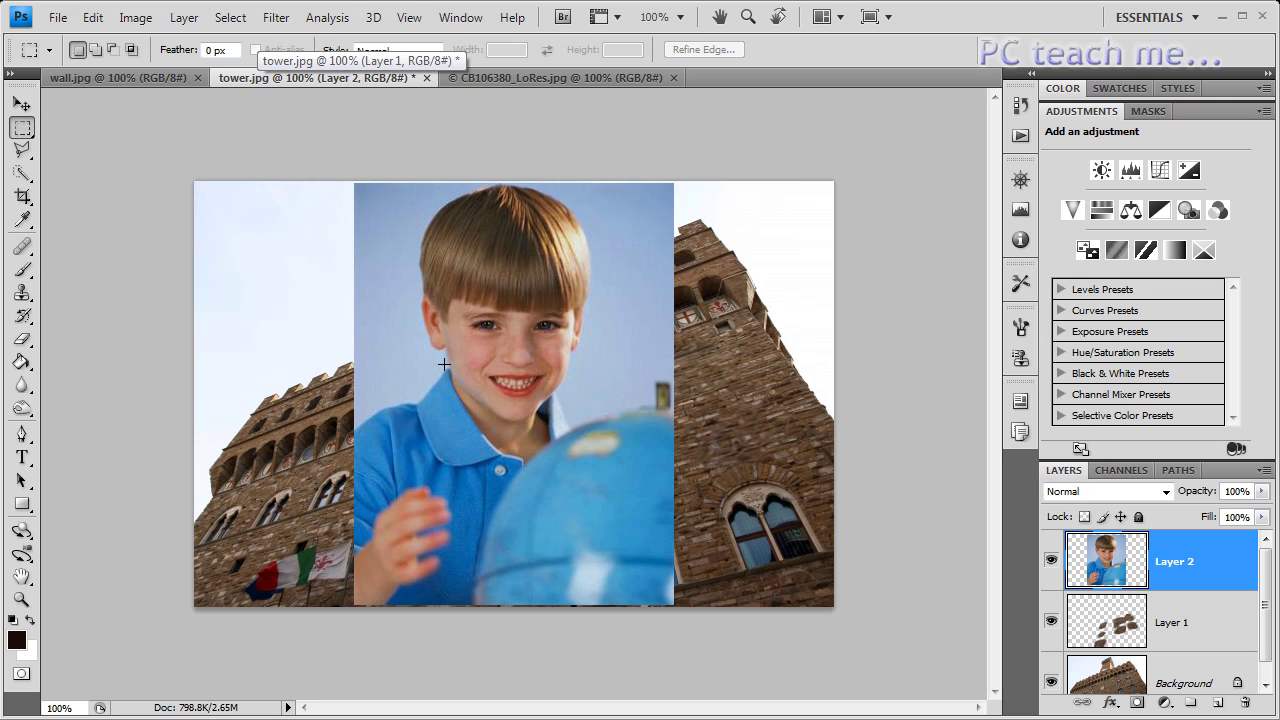
key("ctrl+z")
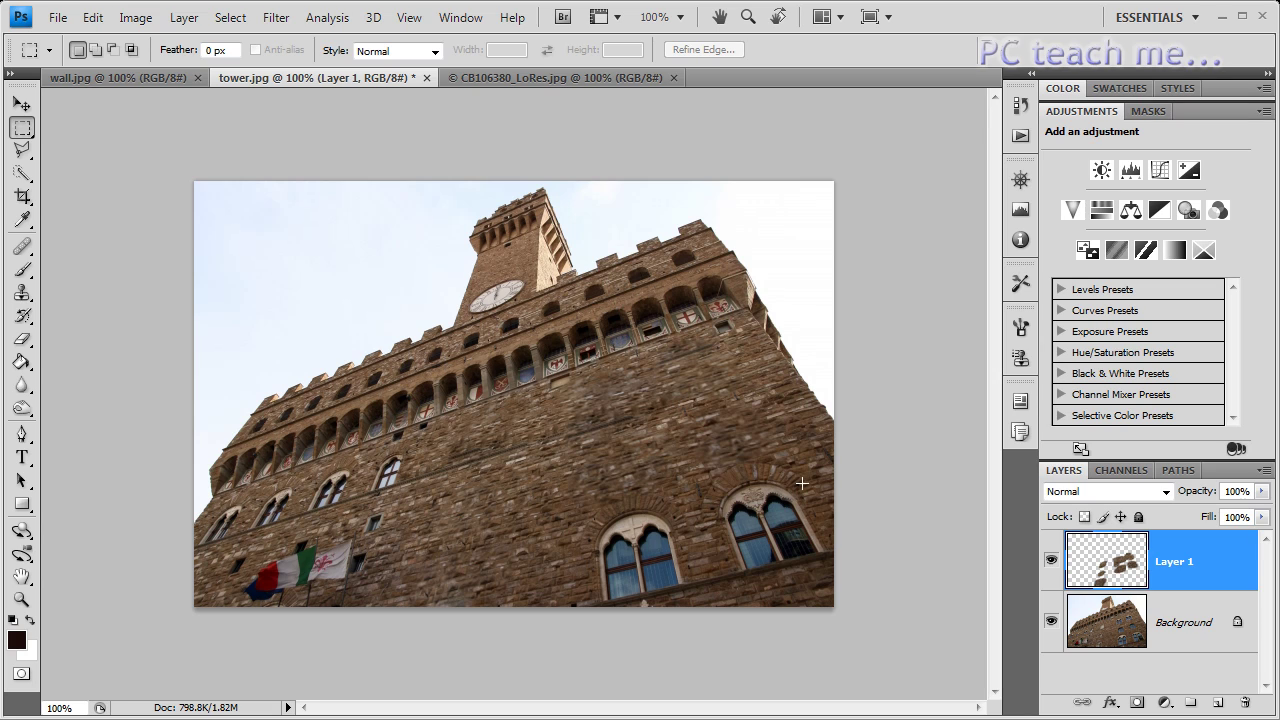
left_click(1217, 703)
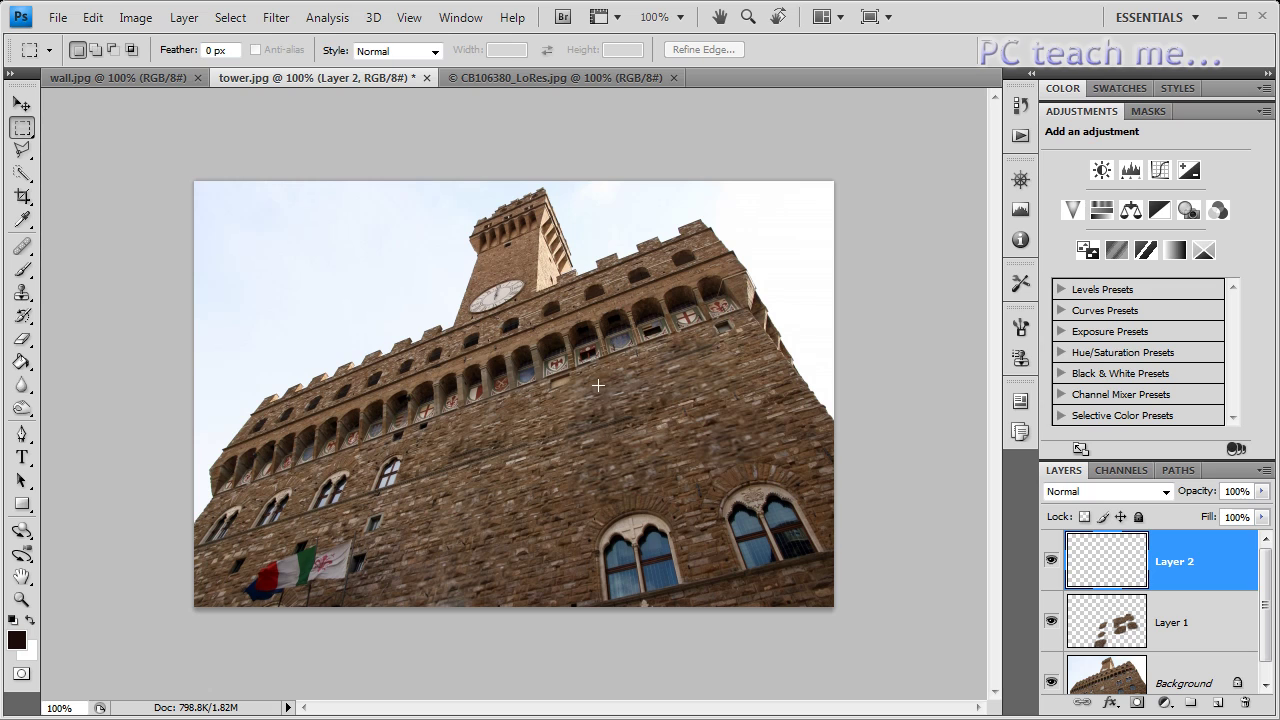
left_click(276, 17)
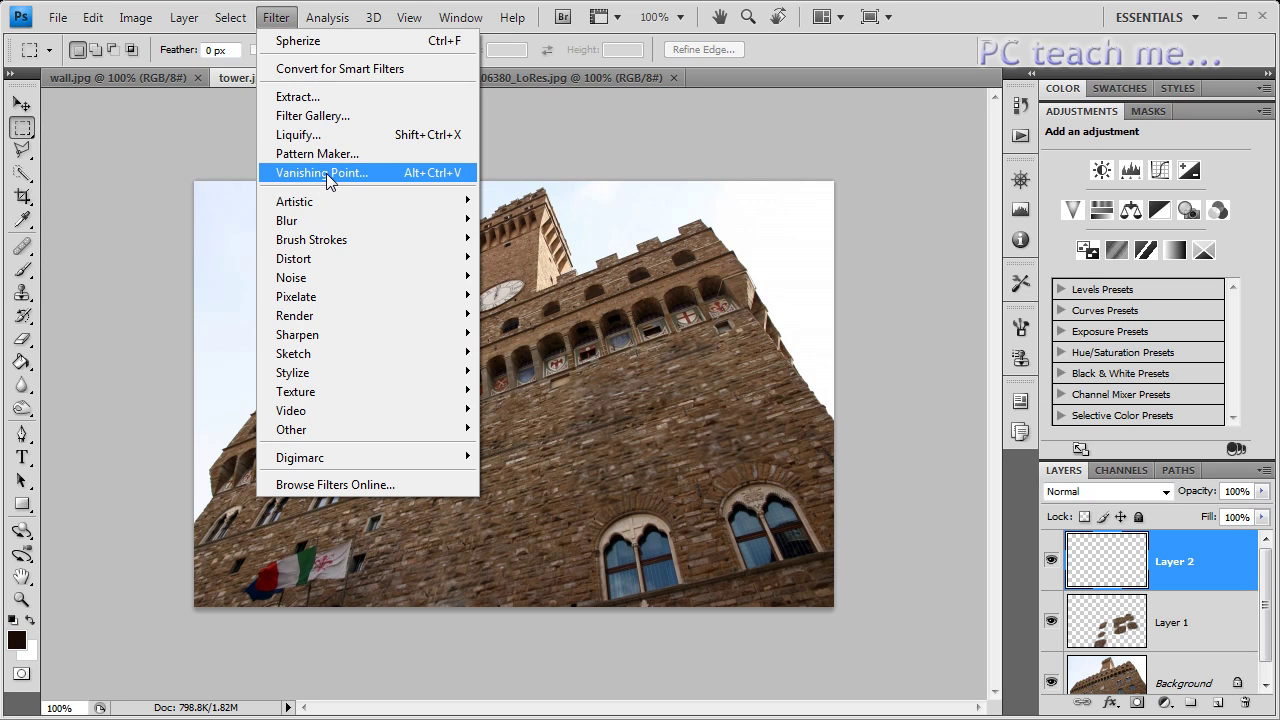
- Paste the copied boy photo into Vanishing Point on Layer 2
left_click(326, 173)
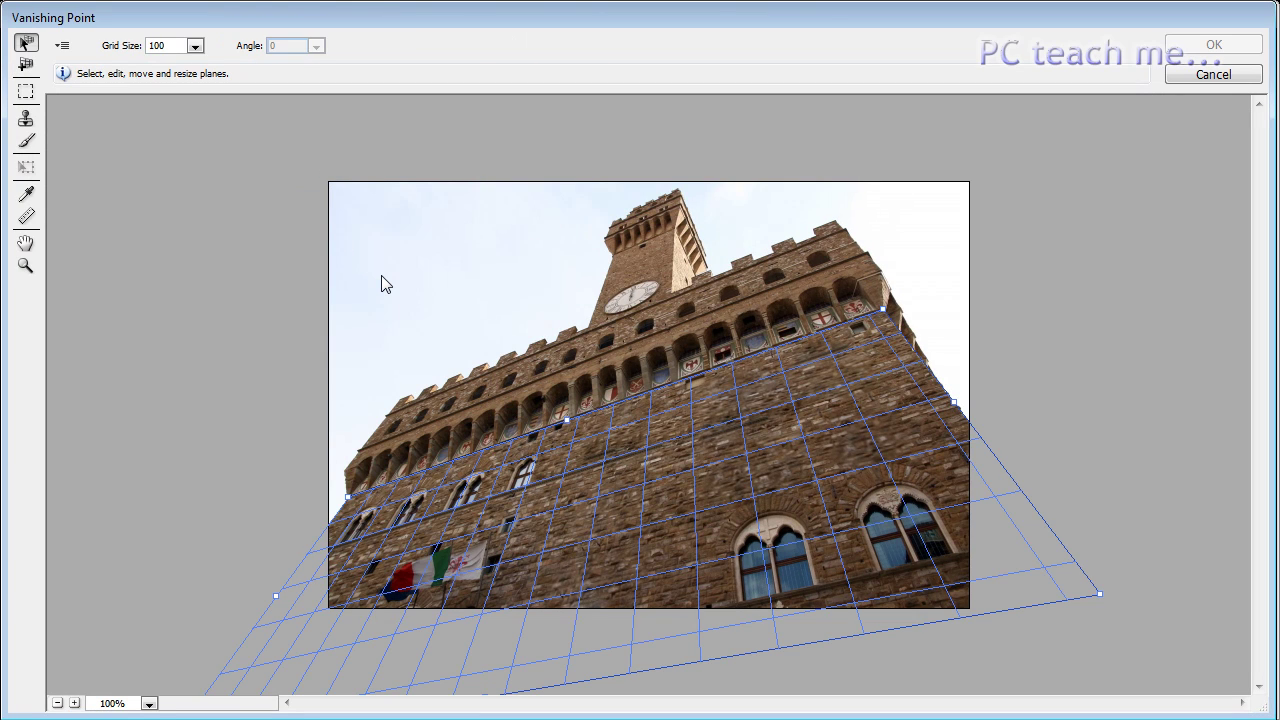
key("ctrl+v")
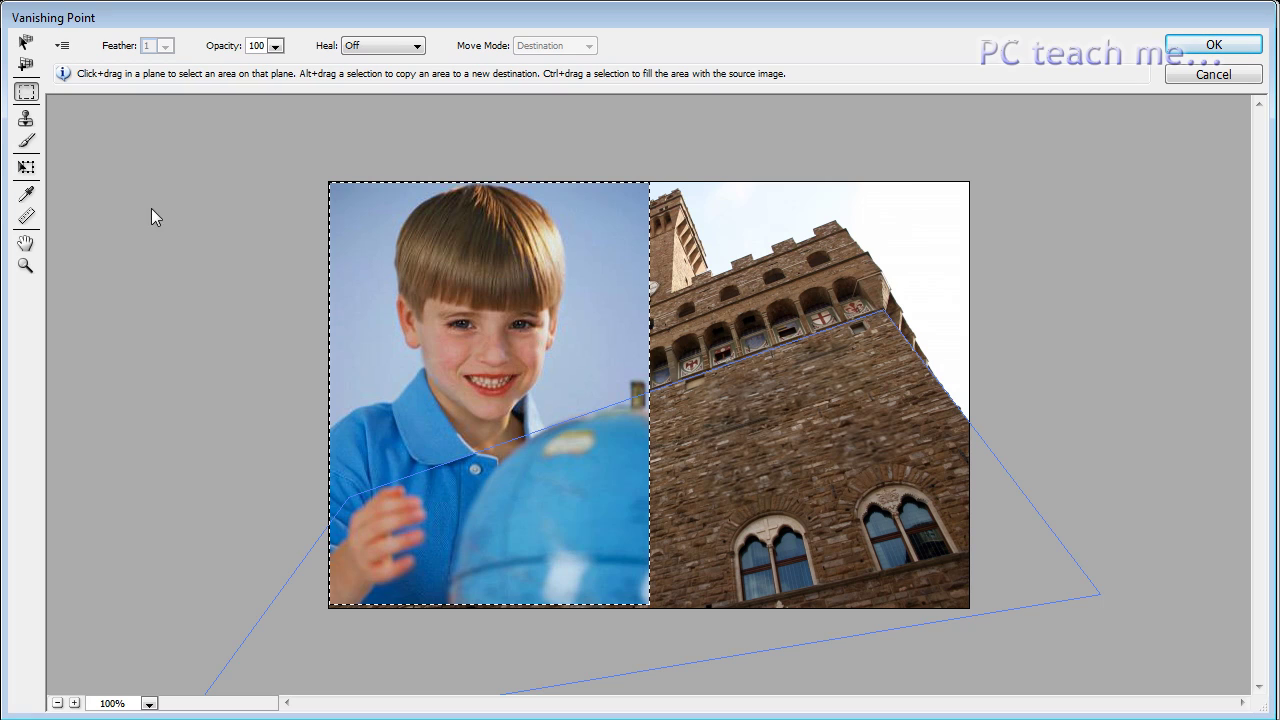
- Scale the boy photo down with the Transform tool and drag it onto the facade plane
left_click(27, 169)
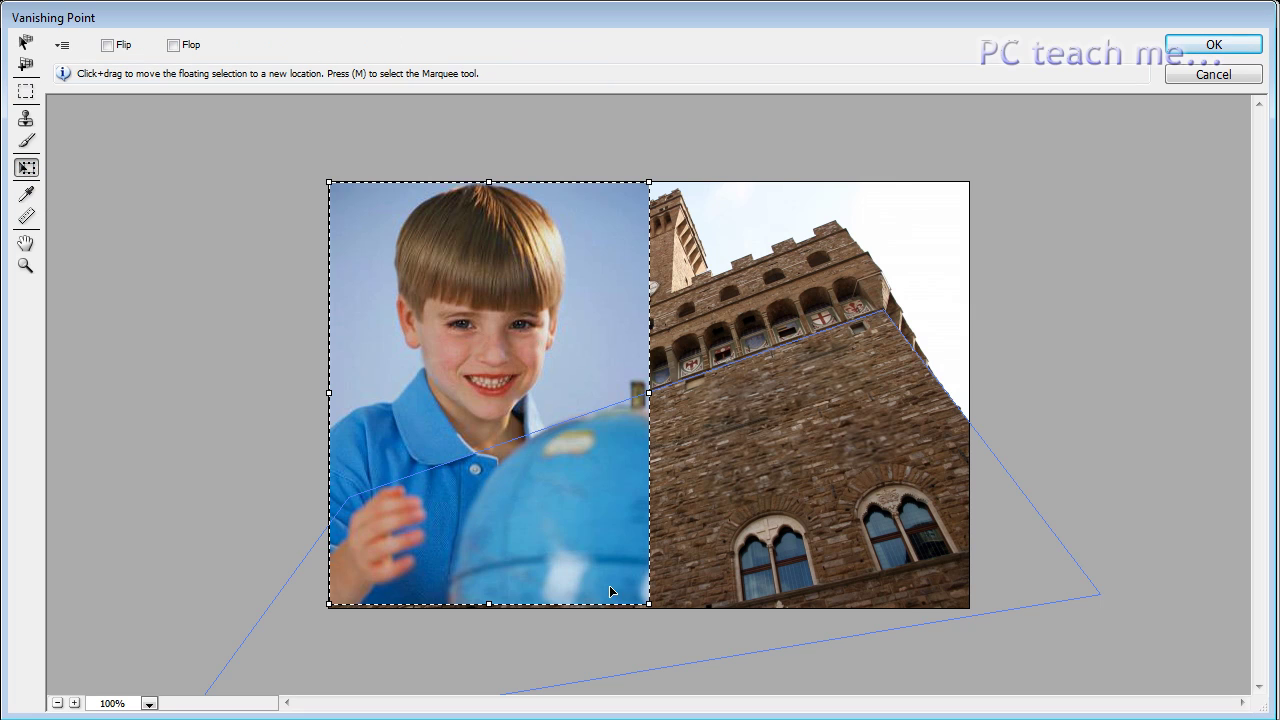
left_click_drag(650, 604, 544, 464)
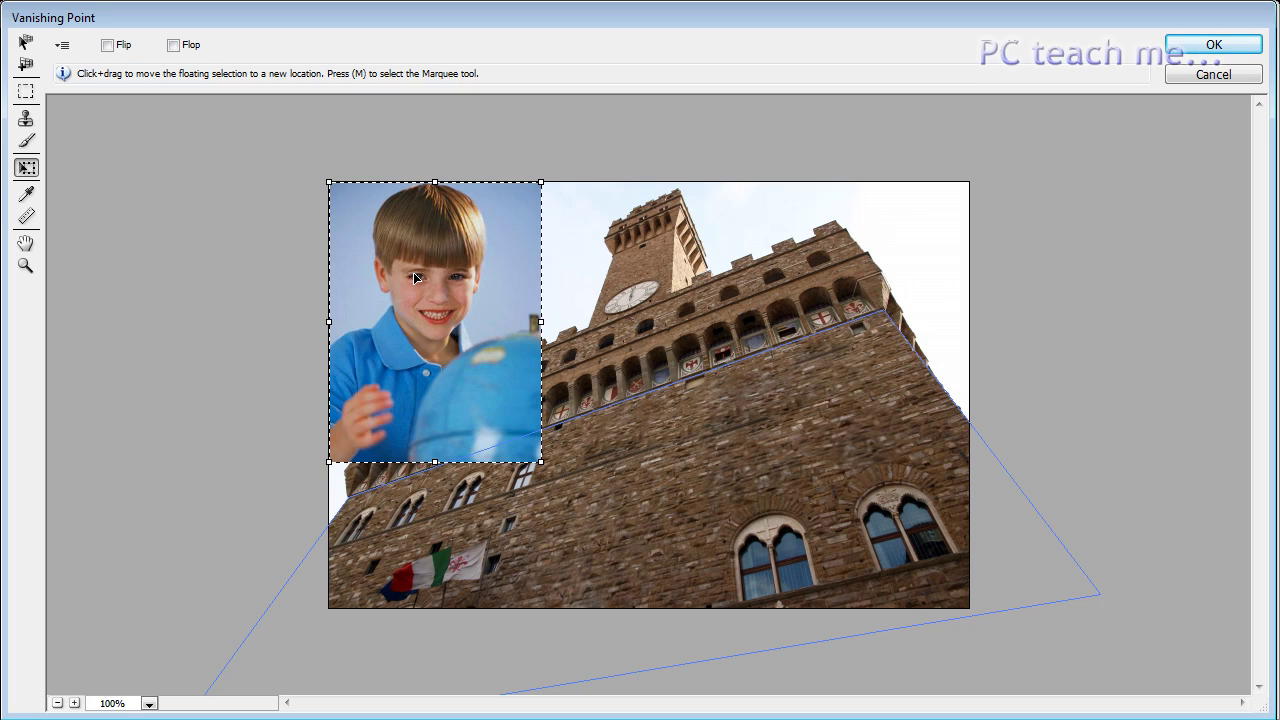
left_click_drag(396, 260, 576, 464)
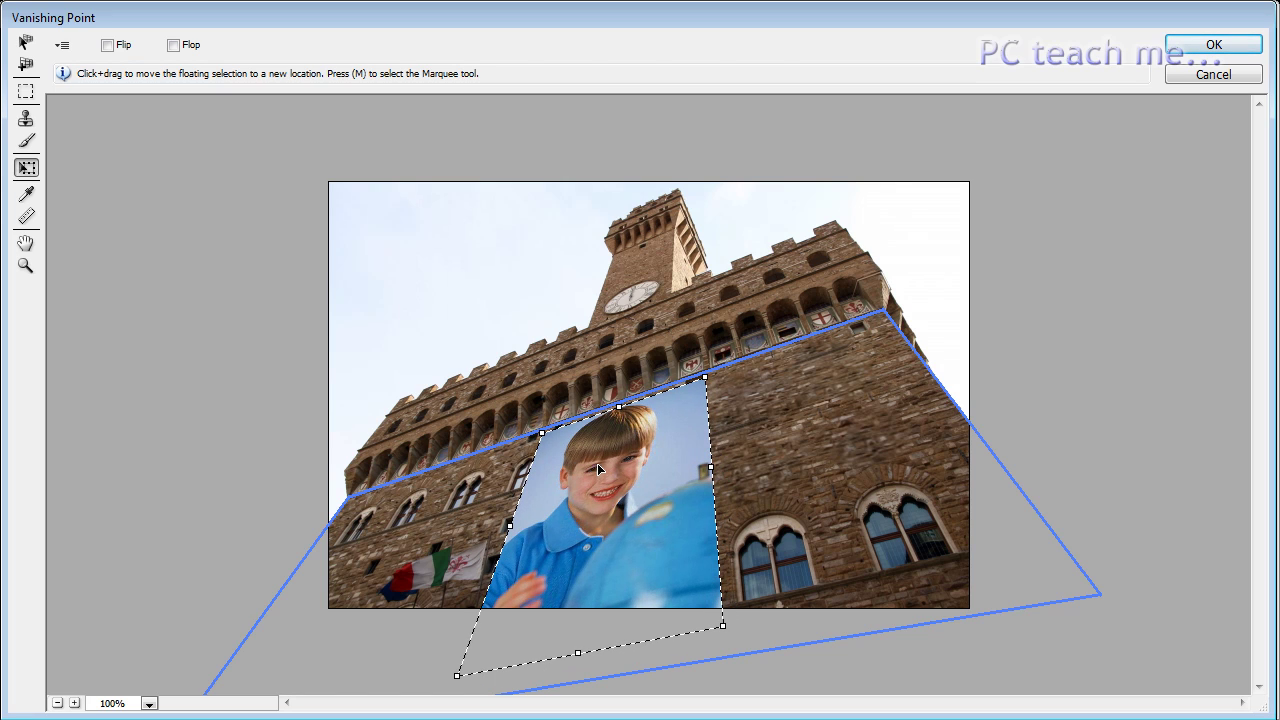
left_click(1210, 48)
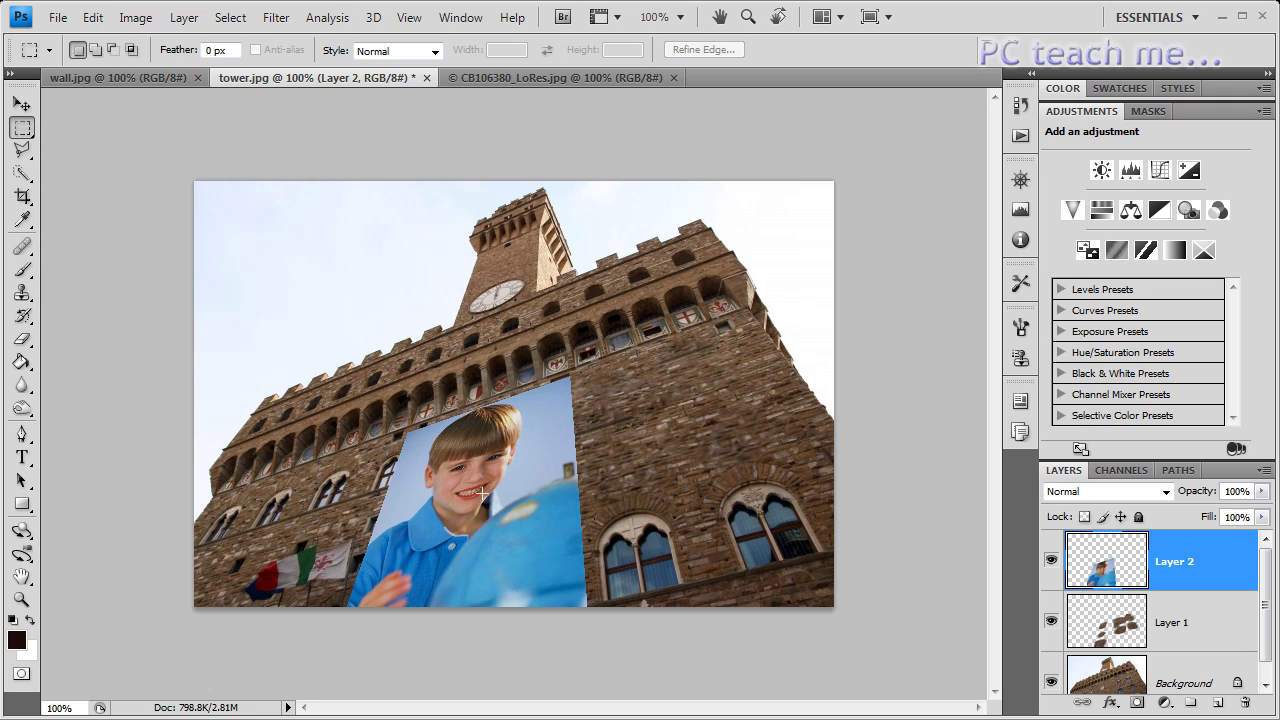
left_click(1051, 563)
left_click(1051, 562)
left_click(1147, 492)
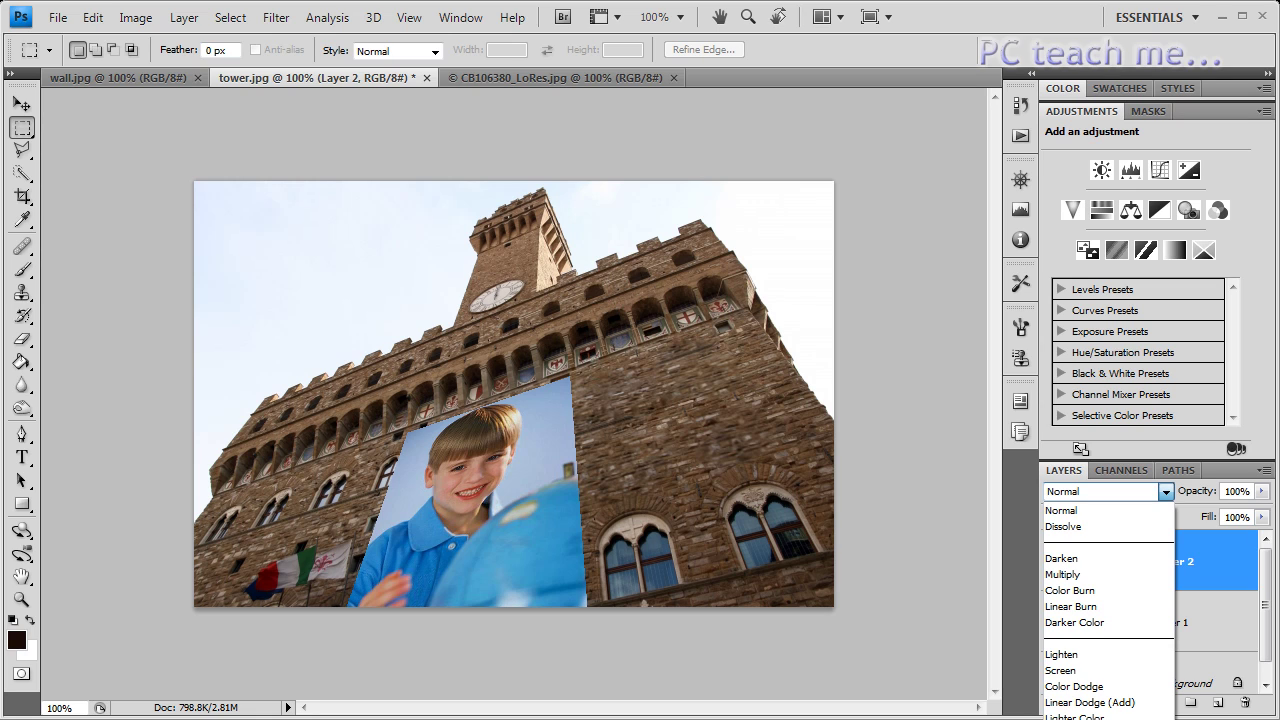
left_click(1075, 712)
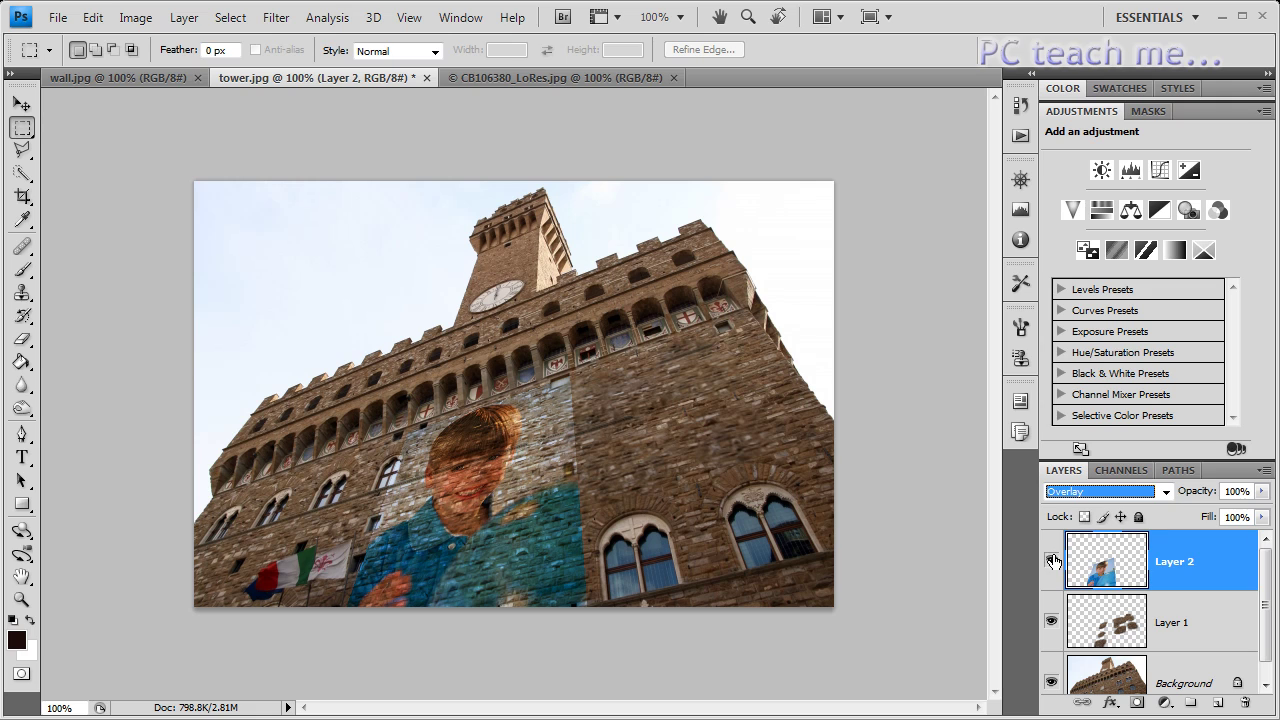
left_click(1096, 492)
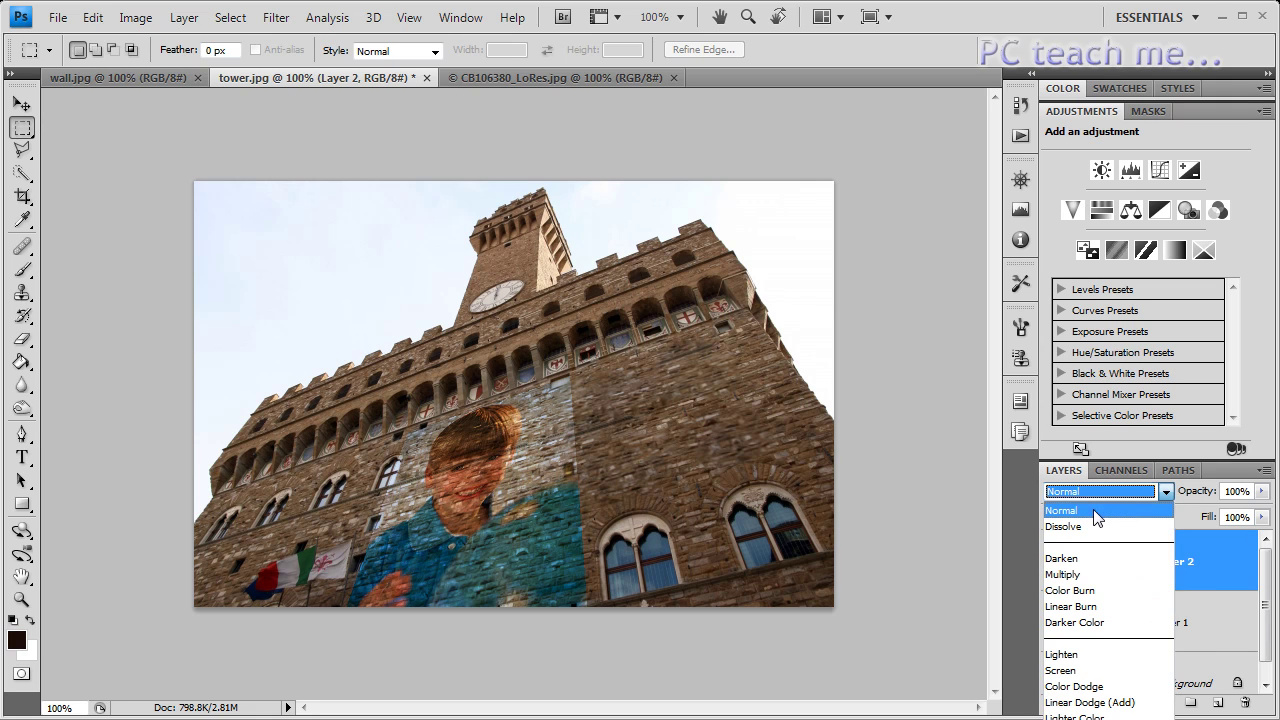
left_click(1095, 512)
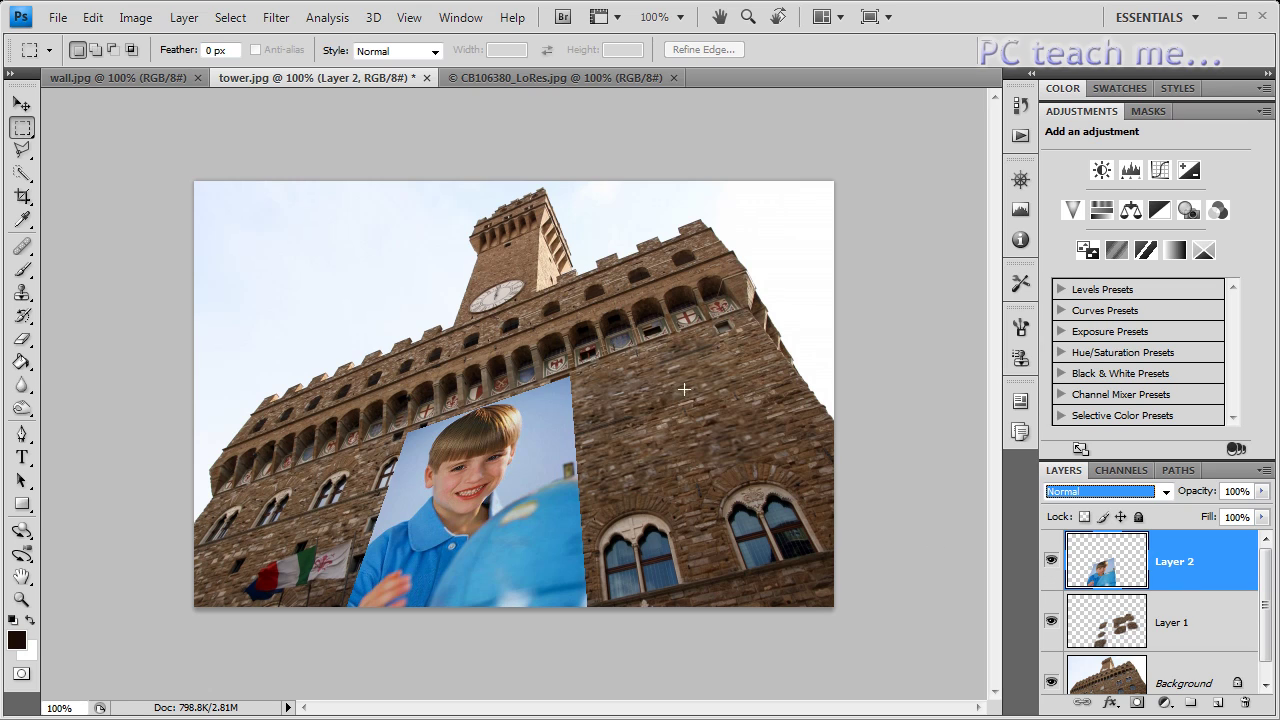
- Select all of wall.jpg, copy it, and return to tower.jpg
left_click(140, 77)
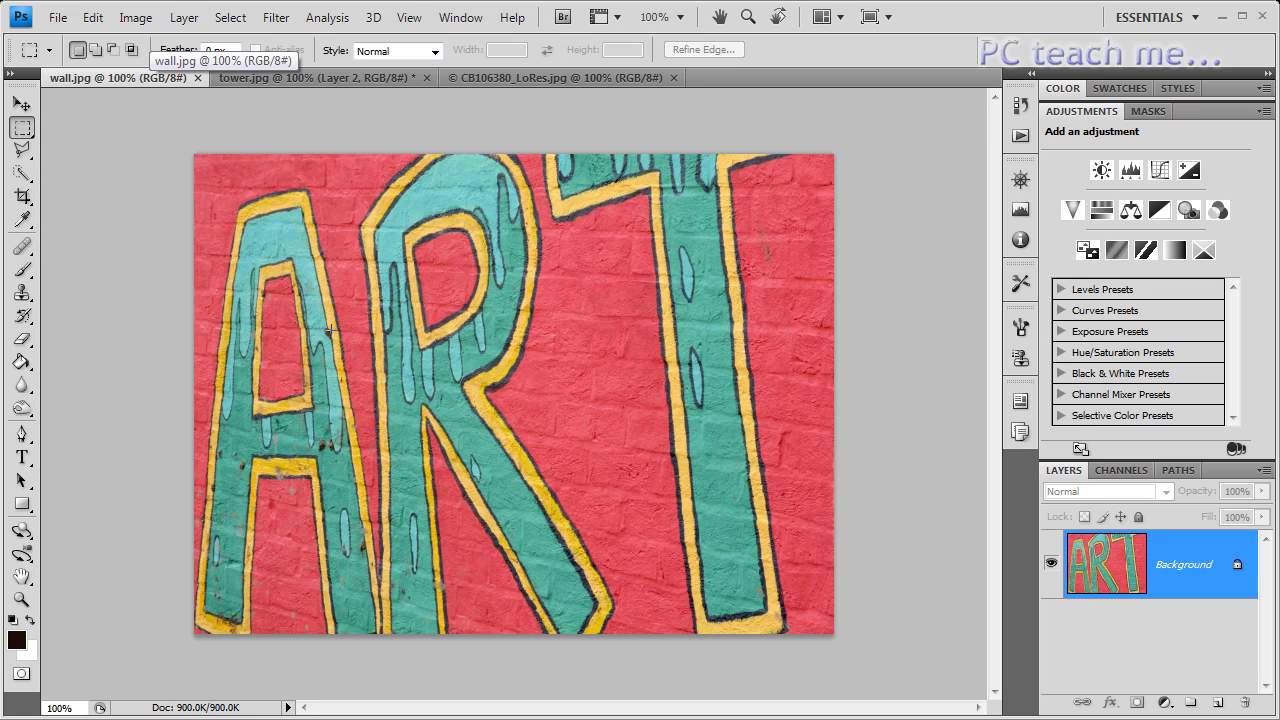
left_click_drag(492, 485, 840, 634)
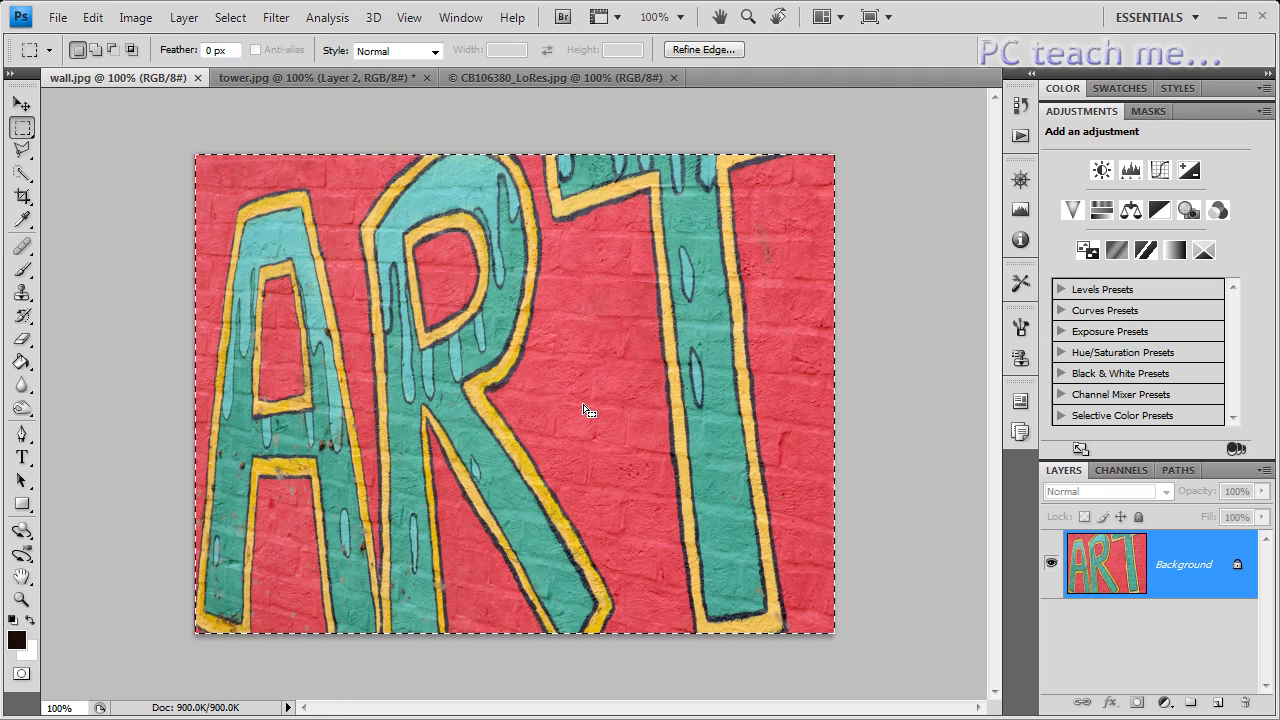
left_click(342, 81)
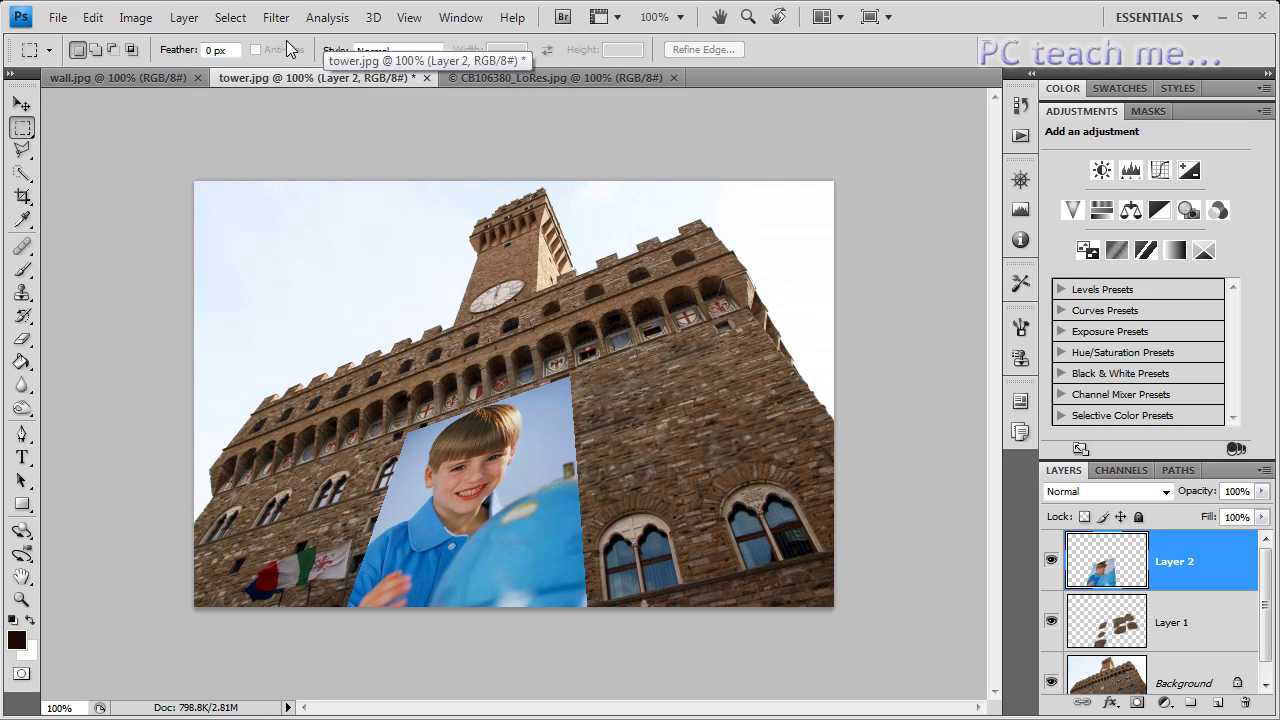
- Add empty Layer 3, hide Layer 2, and paste the wall image into Filter > Vanishing Point
left_click(1218, 704)
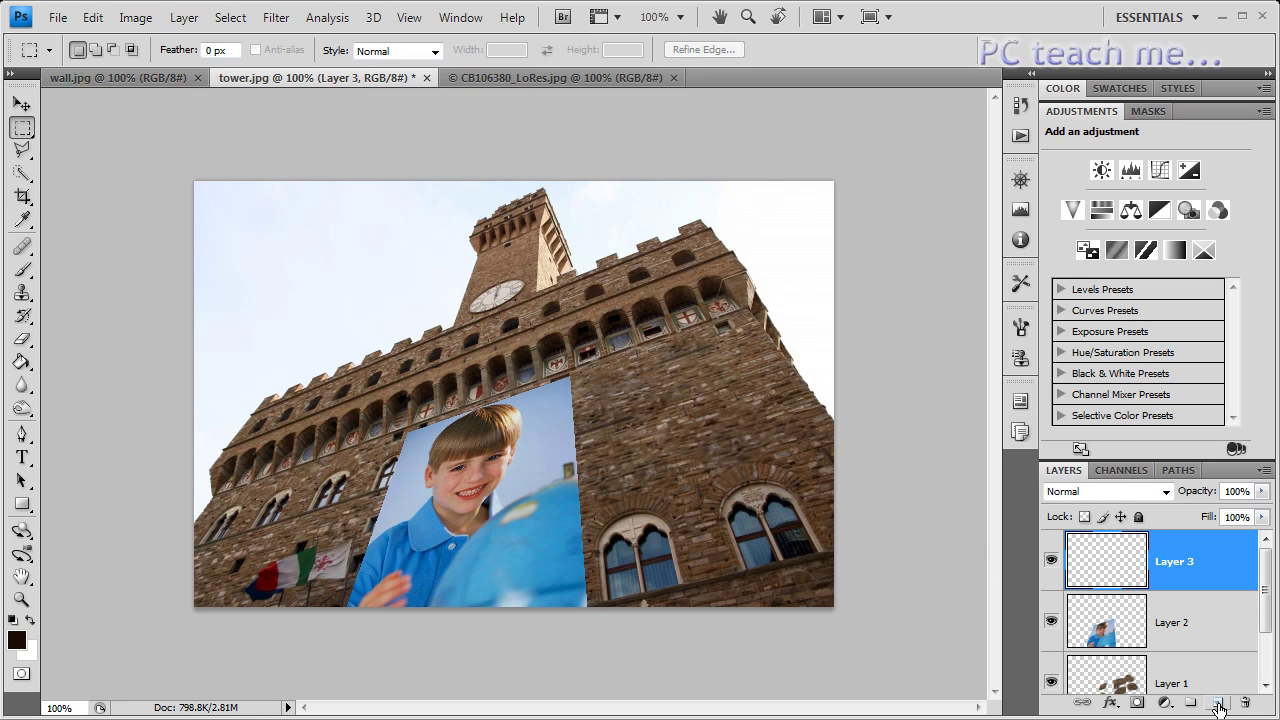
left_click(1051, 623)
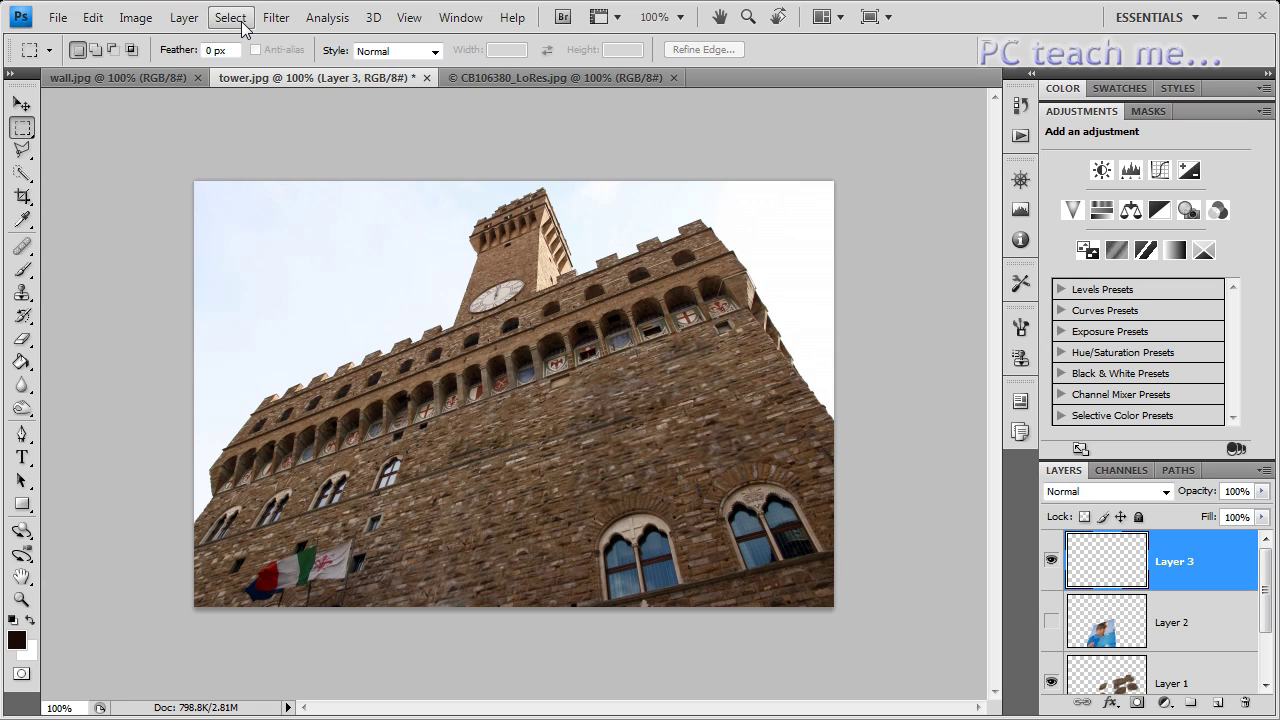
left_click(276, 17)
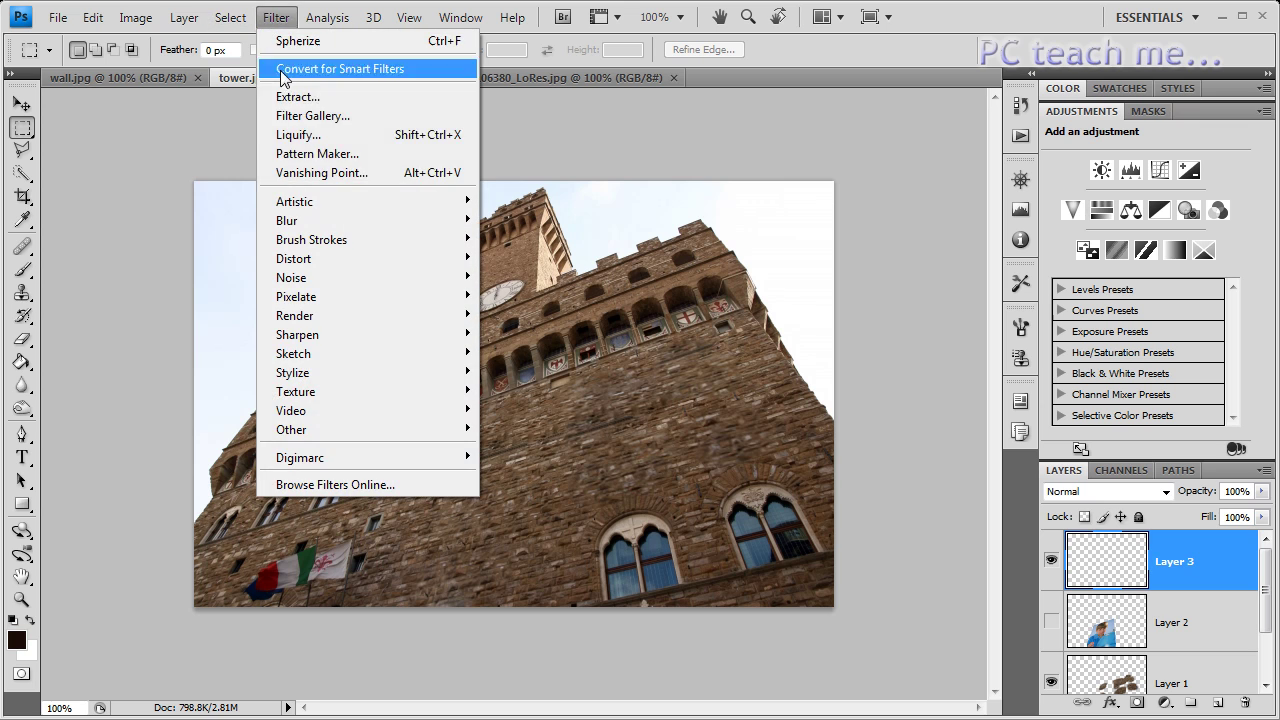
left_click(318, 173)
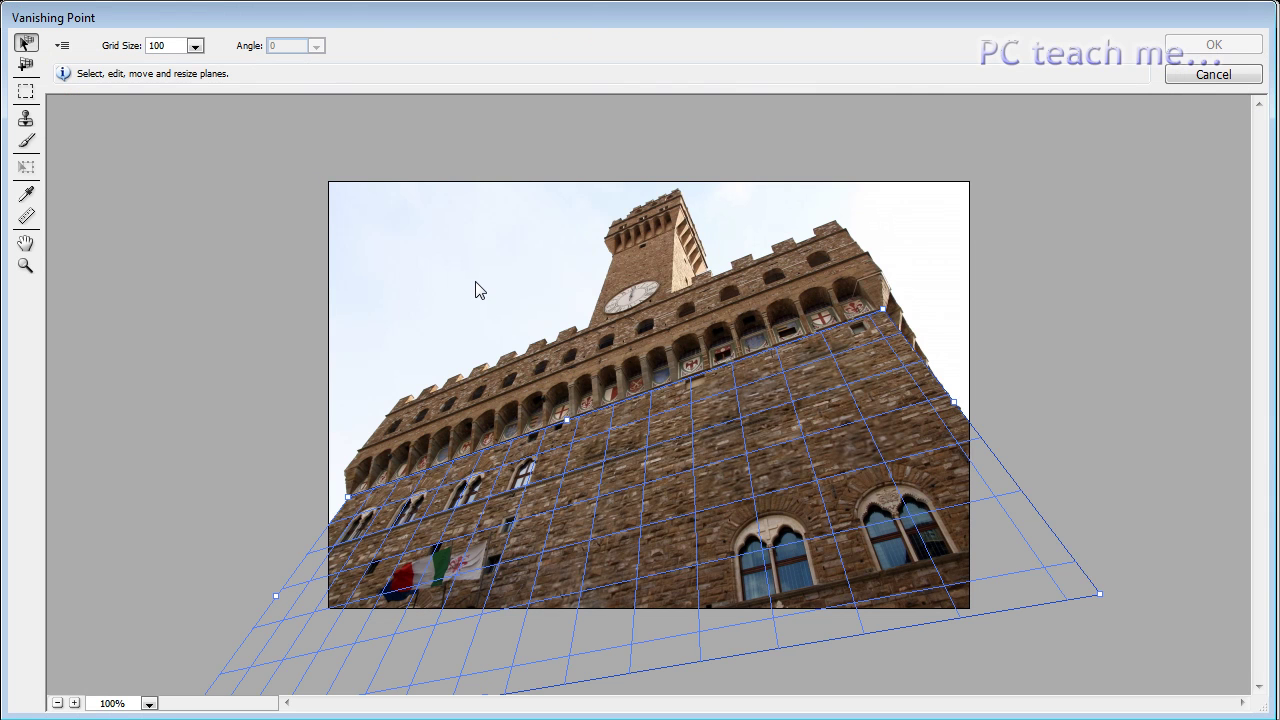
key("ctrl+v")
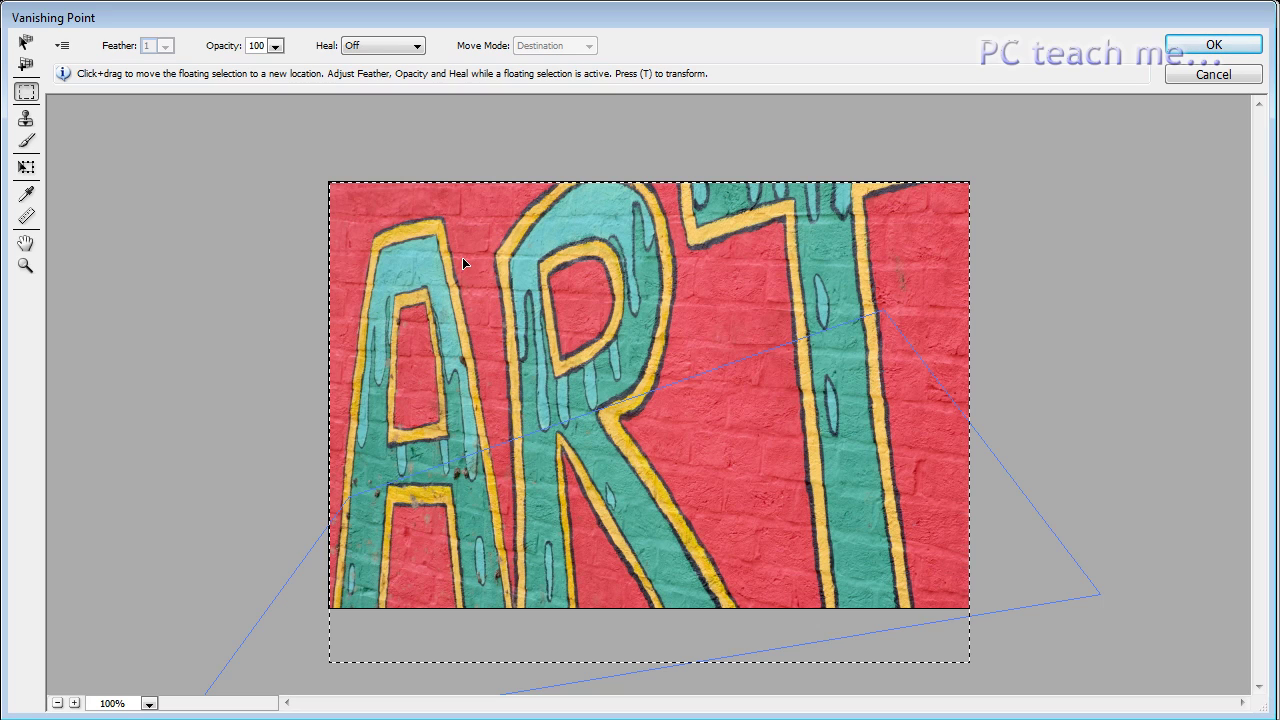
- Move the pasted graffiti onto the perspective plane, stretch it wider across the front wall, and apply
left_click_drag(436, 235, 388, 510)
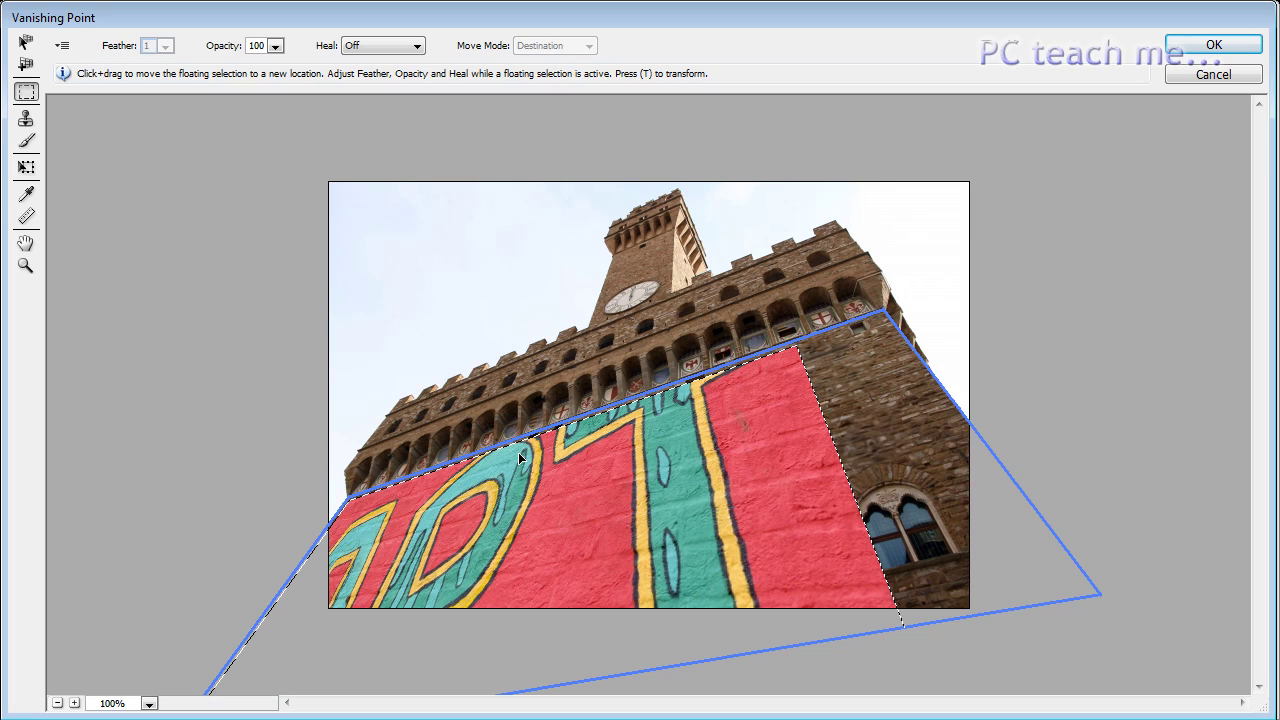
left_click(26, 172)
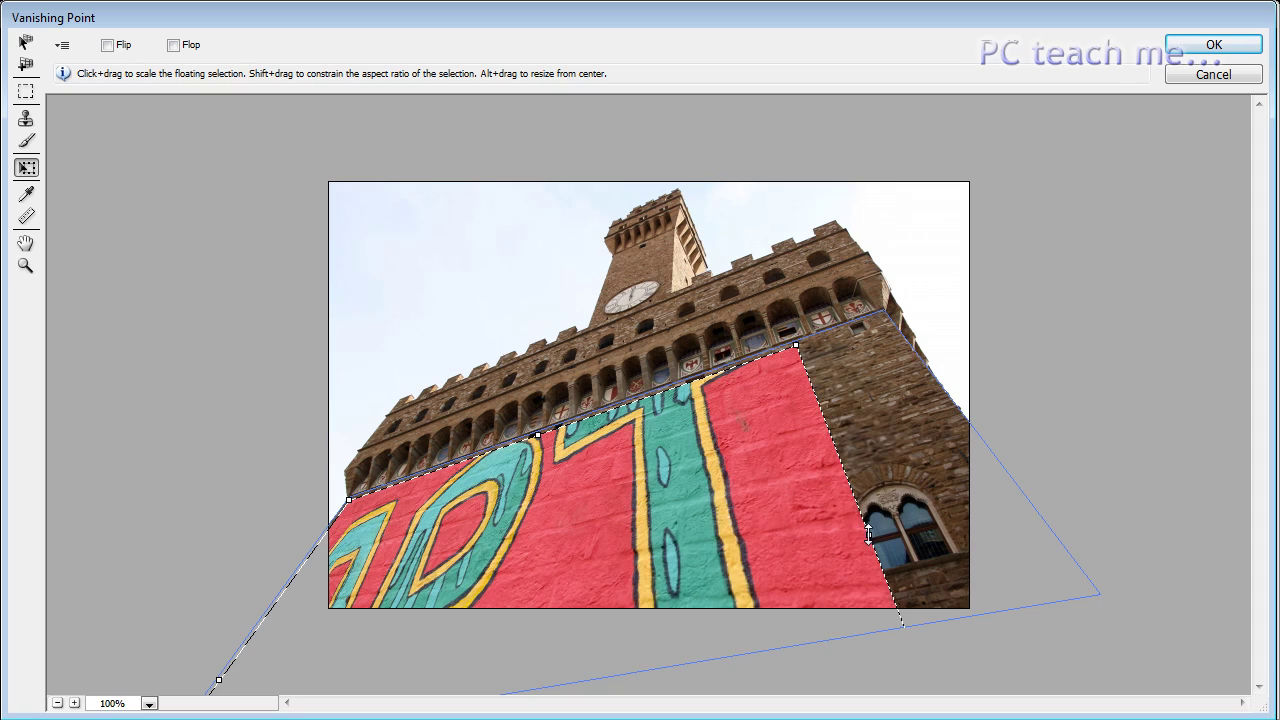
left_click_drag(870, 535, 1010, 478)
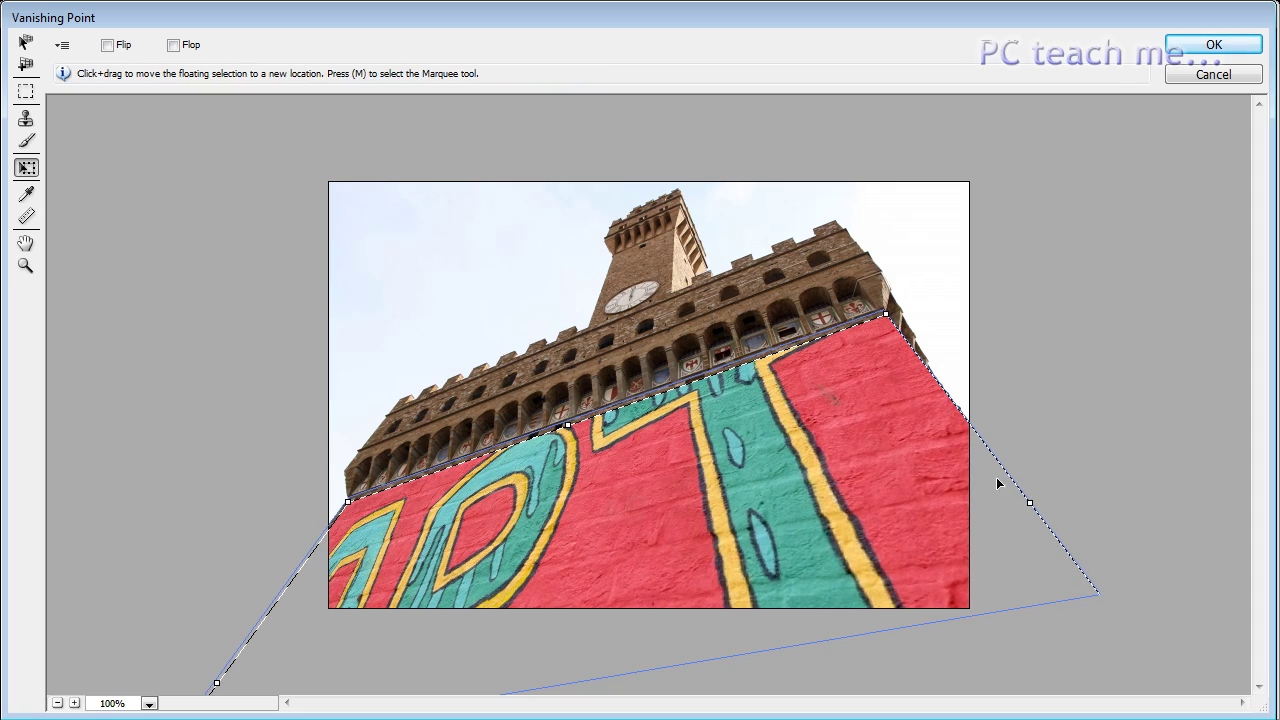
left_click(1212, 48)
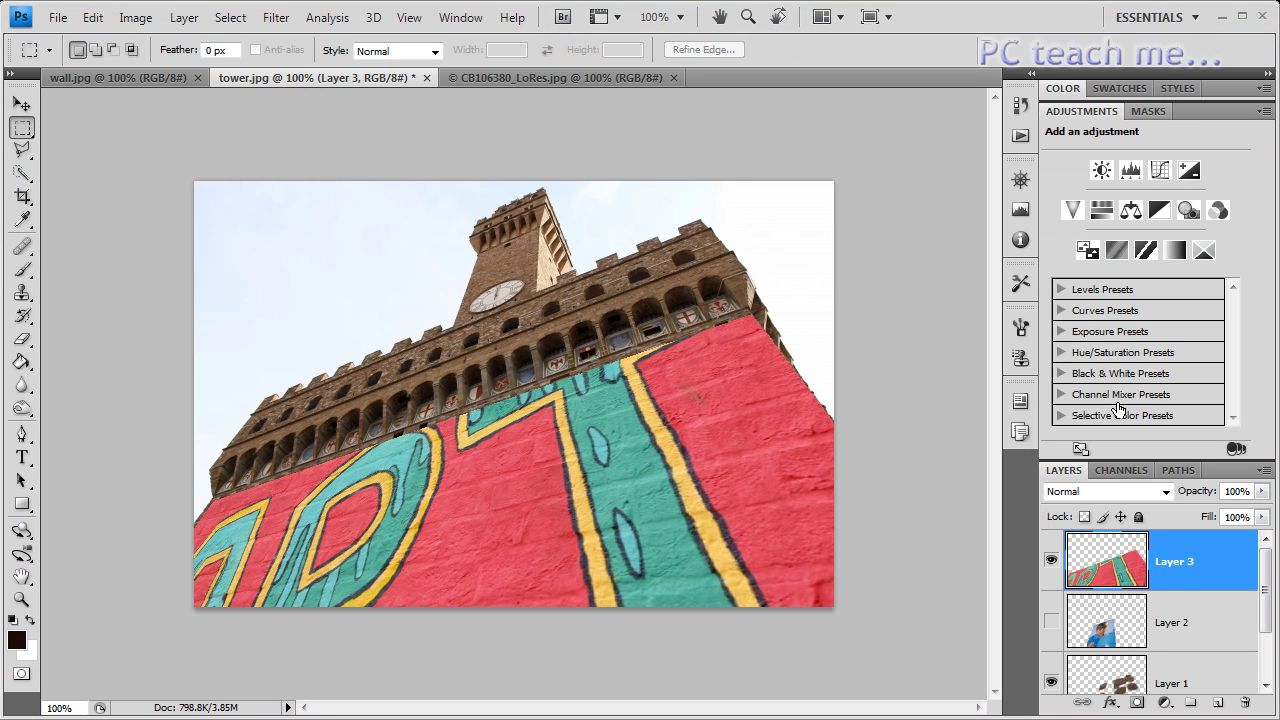
- Change Layer 3's blend mode to Overlay
left_click(1165, 493)
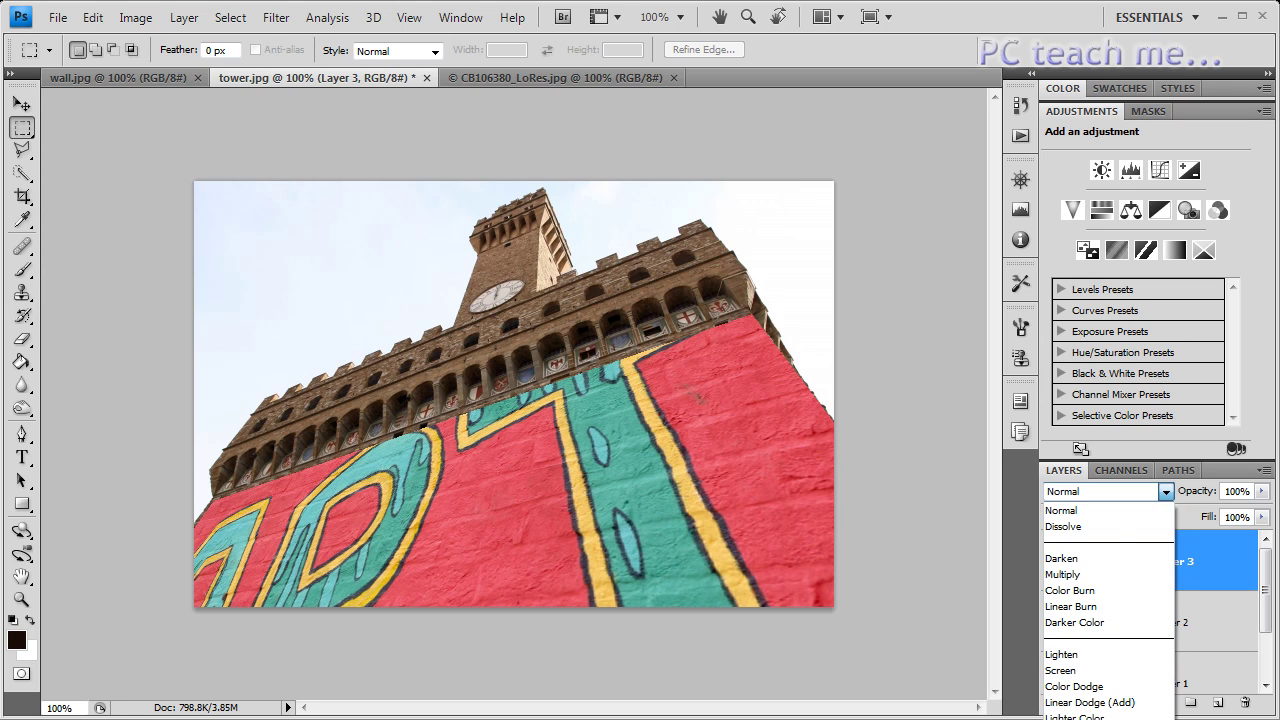
key("shift+alt+o")
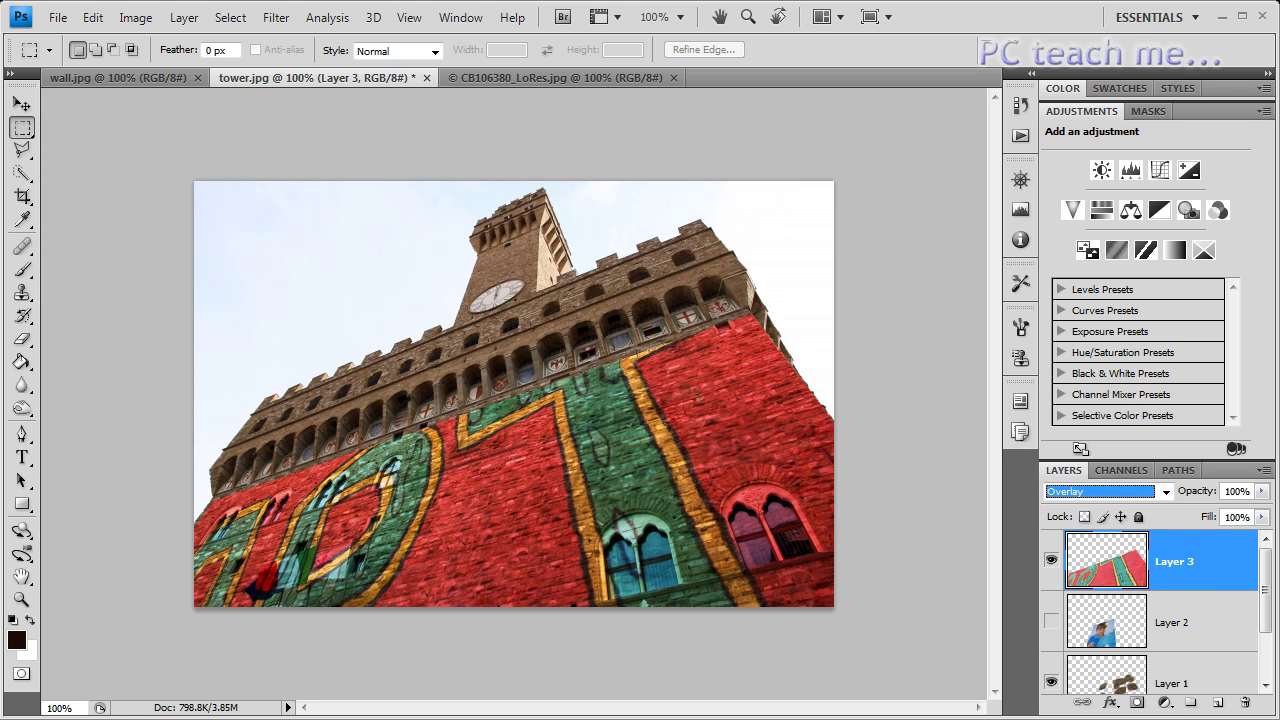
- Add a Vibrance layer clipped to Layer 3 with Saturation -99 and Vibrance +82
left_click(1075, 212)
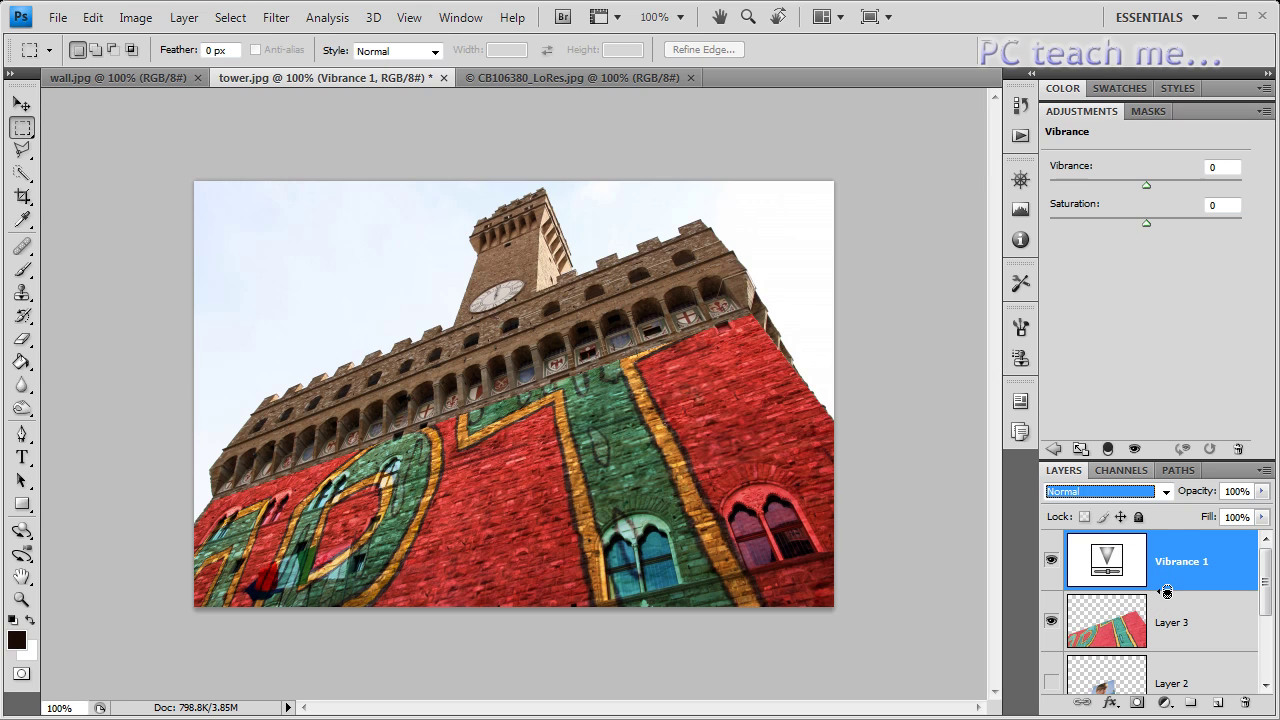
left_click(1167, 592, "alt")
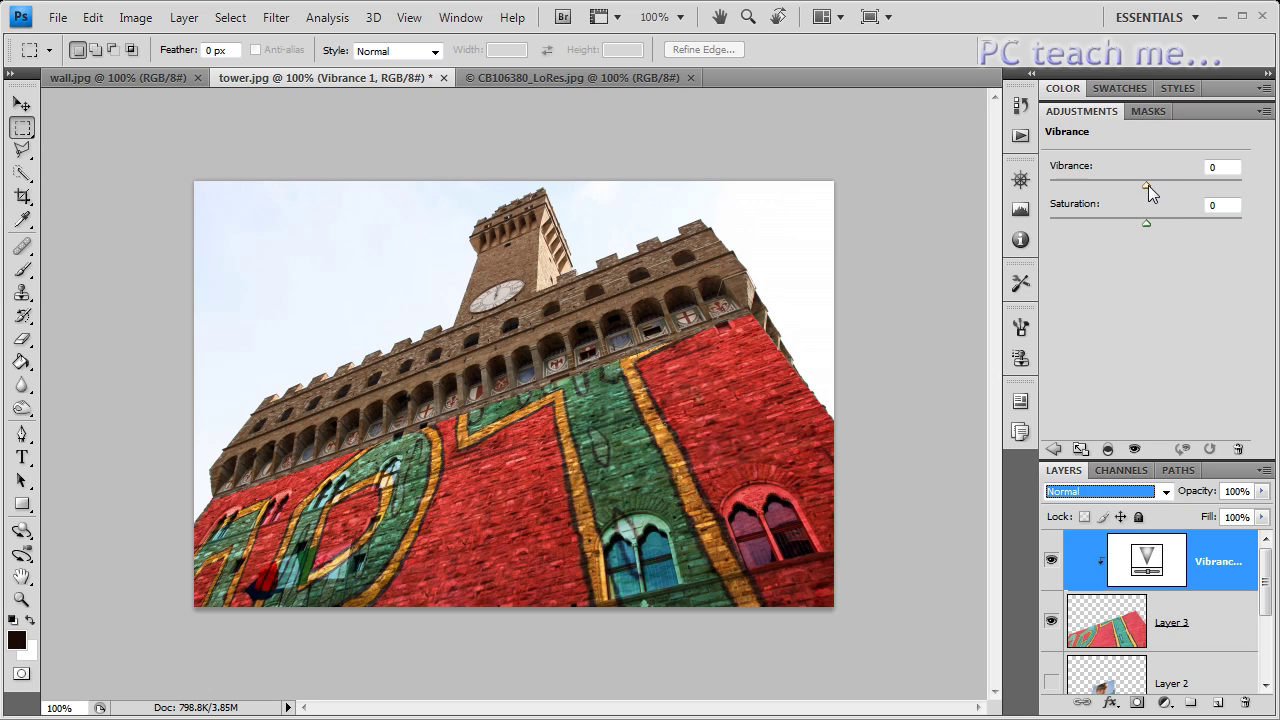
left_click_drag(1145, 223, 1051, 223)
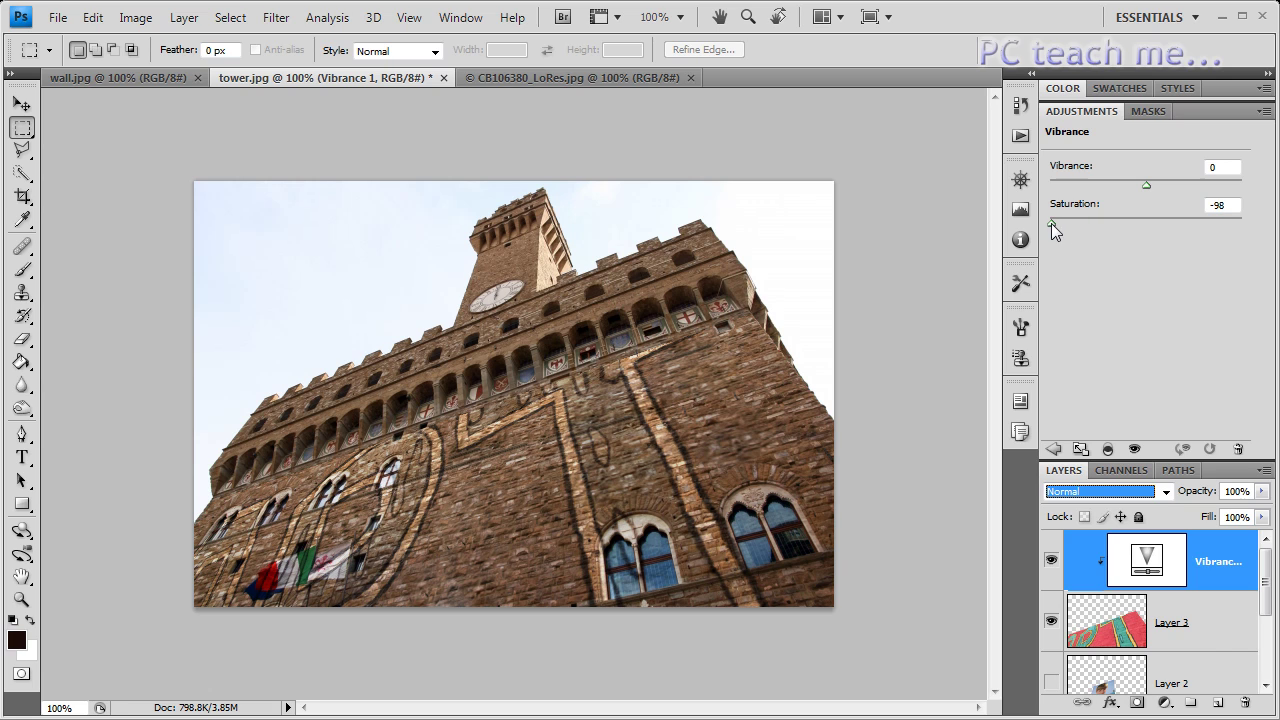
left_click_drag(1146, 185, 1224, 182)
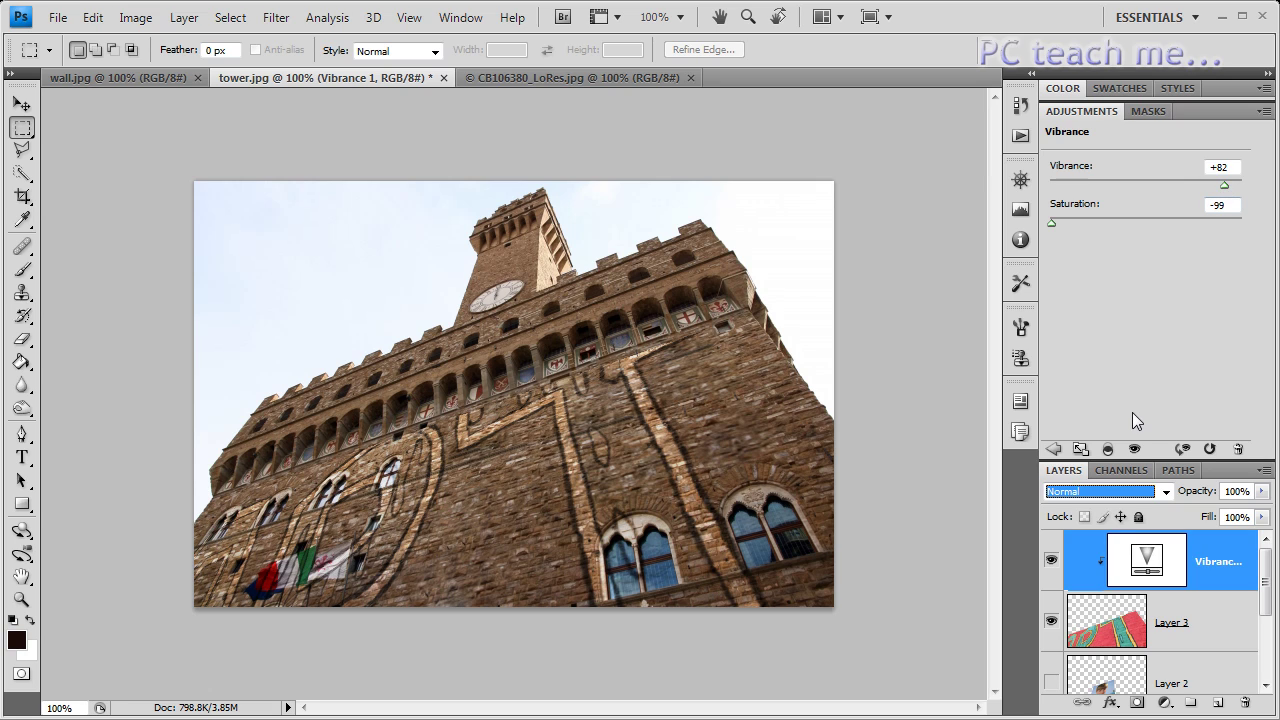